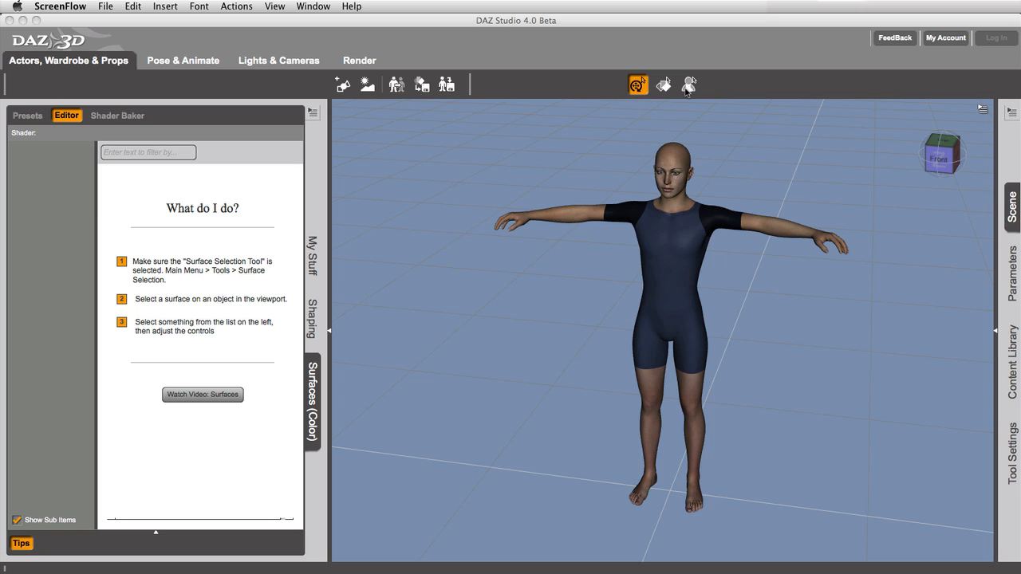
- Select the figure's torso with the Surface Selection tool, collapse the 3_SkinLeg properties and expand those of 2_SkinTorso
click(665, 86)
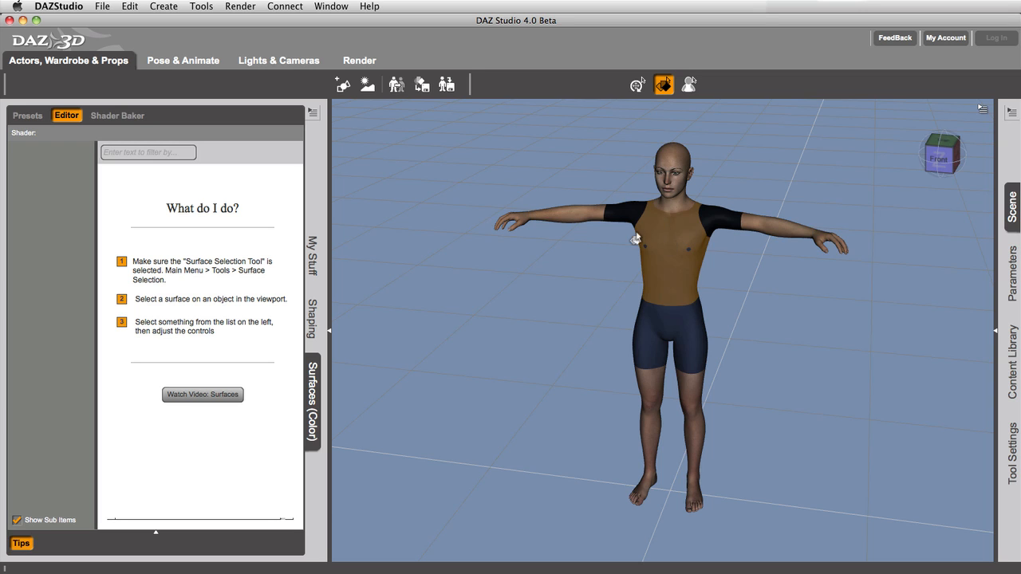
click(681, 278)
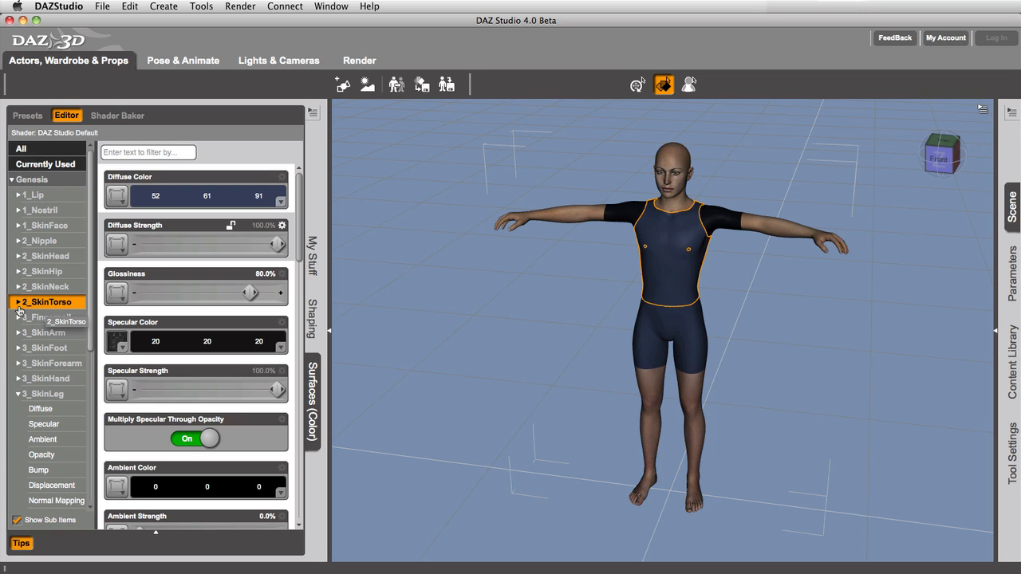
click(17, 394)
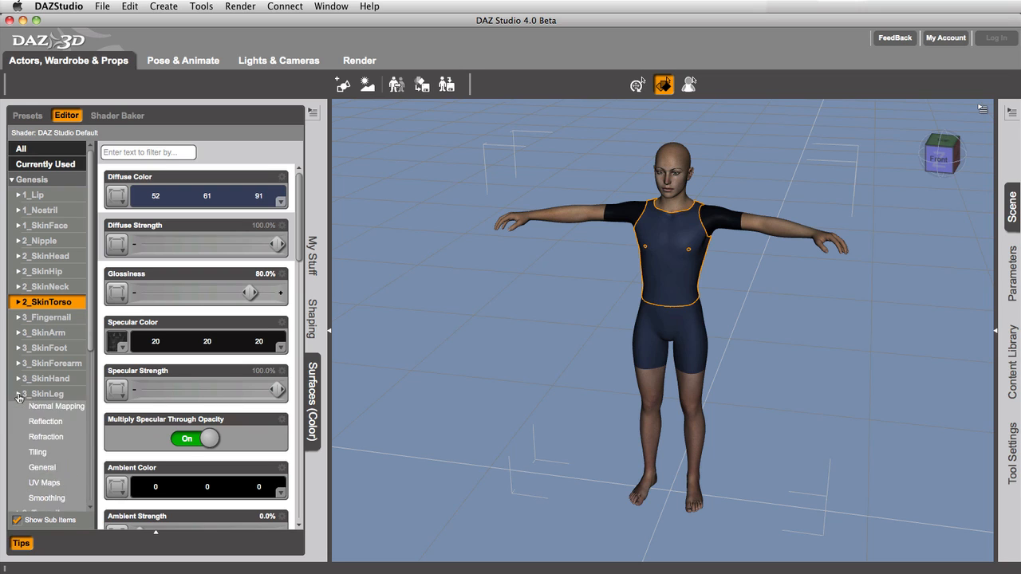
click(17, 302)
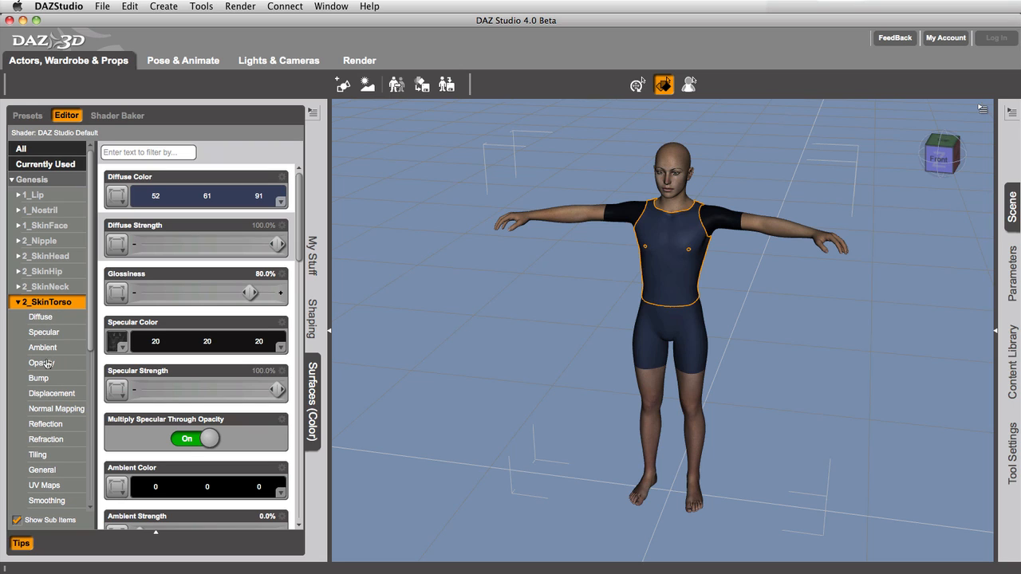
- Examine the 2_SkinTorso property groups from Diffuse through Specular, Ambient and Opacity to Bump
click(44, 319)
click(43, 332)
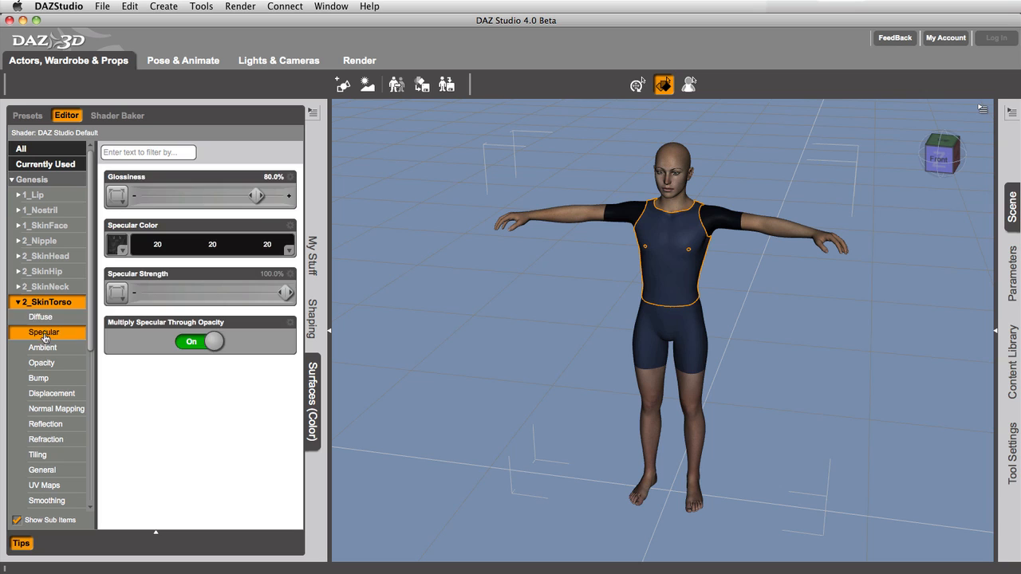
click(46, 347)
click(46, 366)
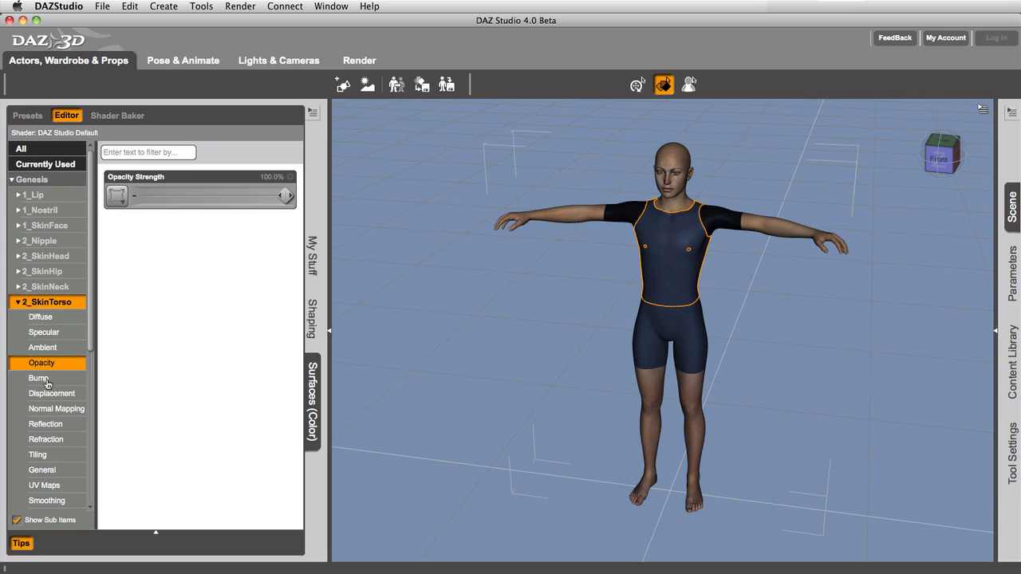
click(46, 379)
click(52, 302)
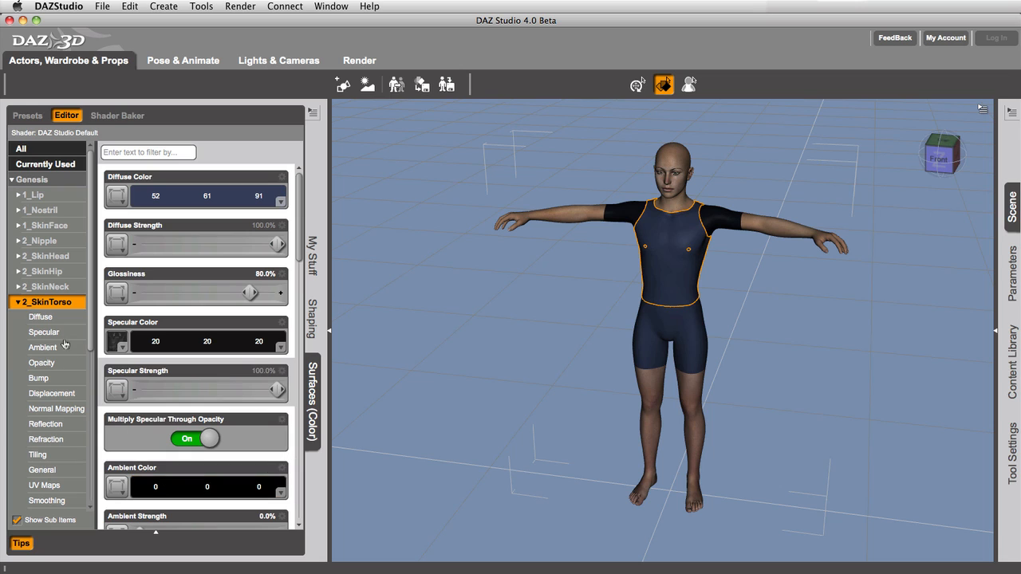
click(48, 318)
click(51, 334)
click(50, 348)
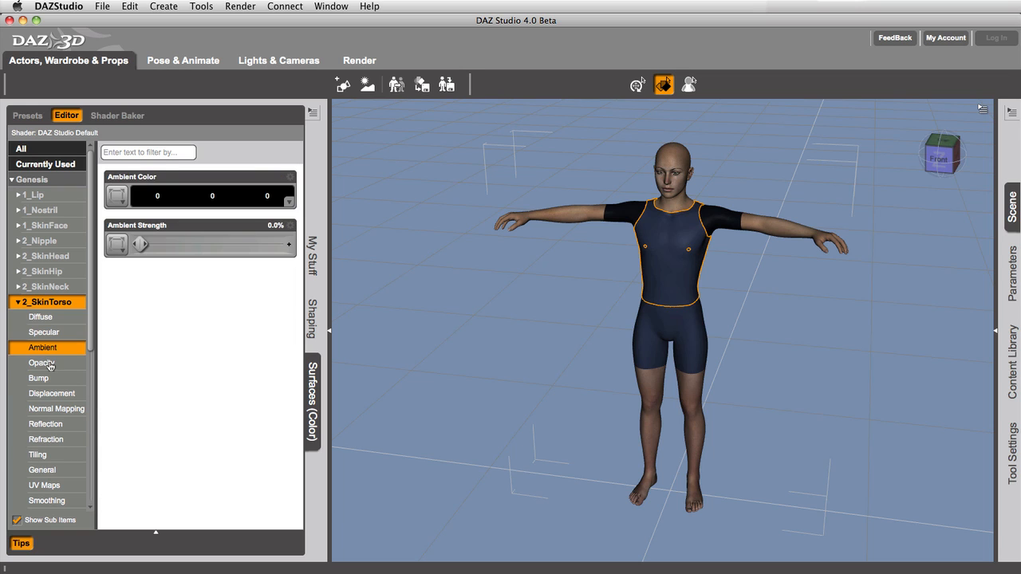
click(49, 363)
click(47, 378)
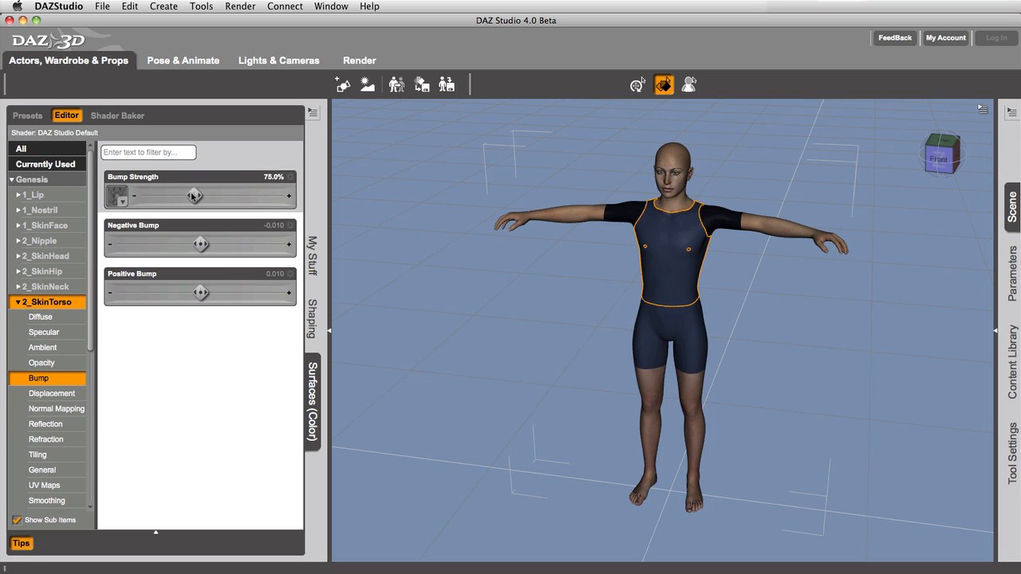
click(58, 319)
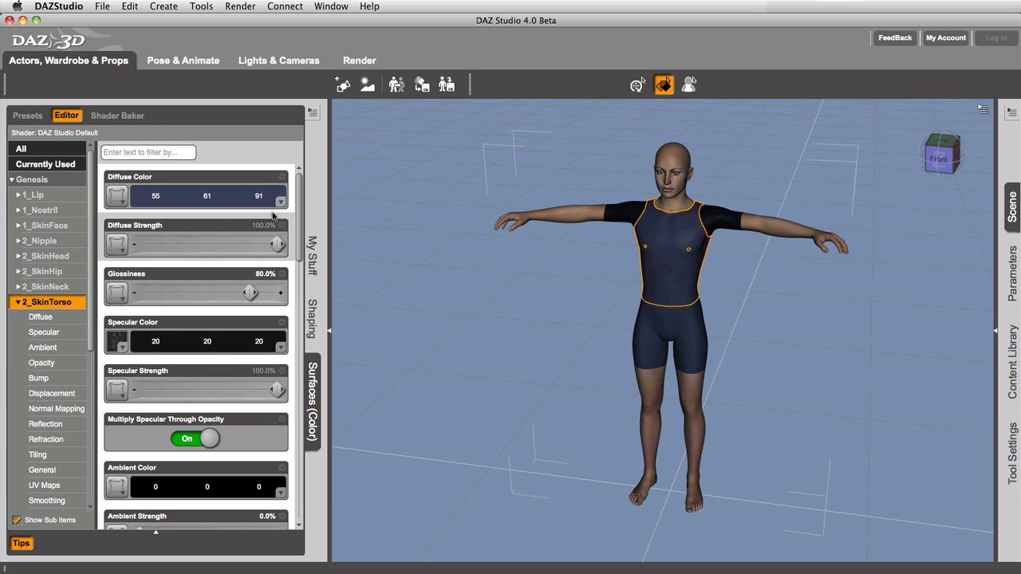
- Check the torso's Lighting Model and UV Set settings, and switch Smooth off and back on
drag(300, 212, 293, 486)
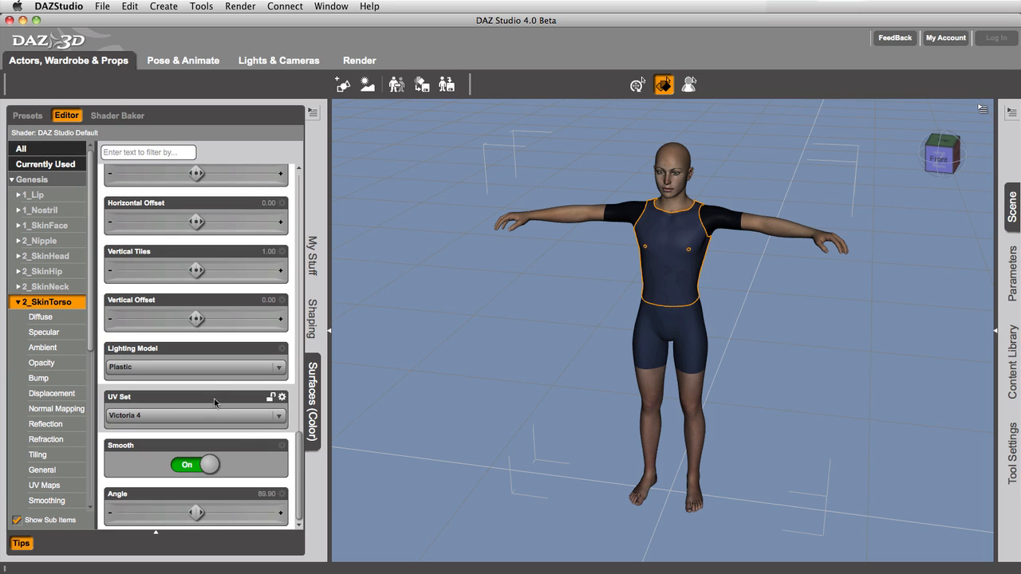
click(205, 370)
click(204, 375)
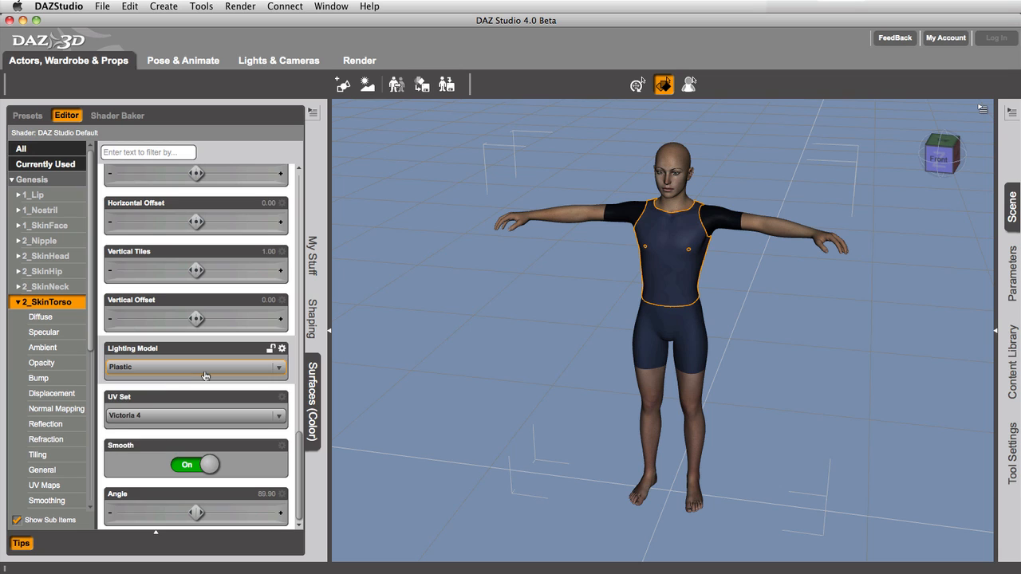
click(190, 468)
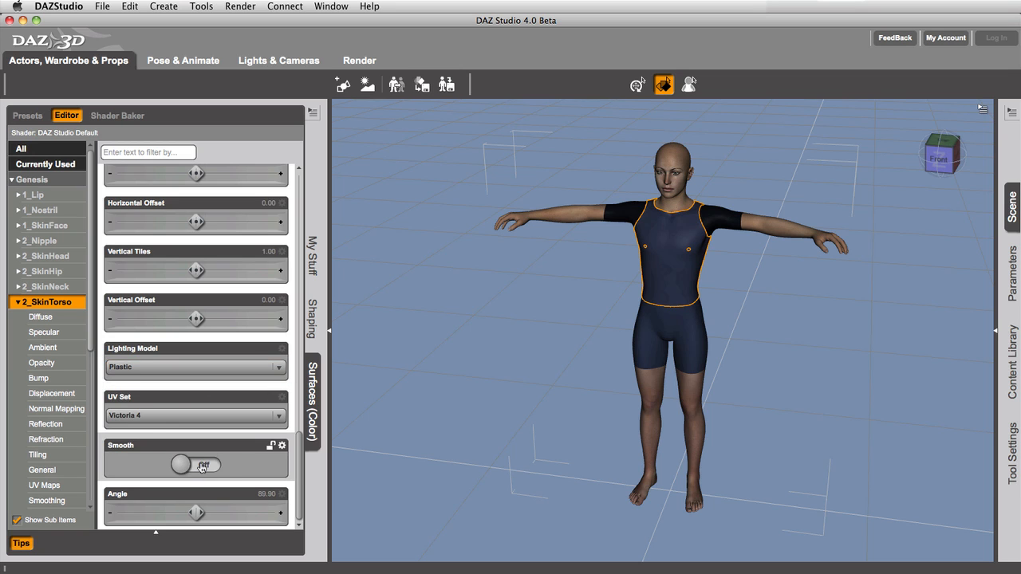
click(193, 468)
drag(297, 460, 288, 171)
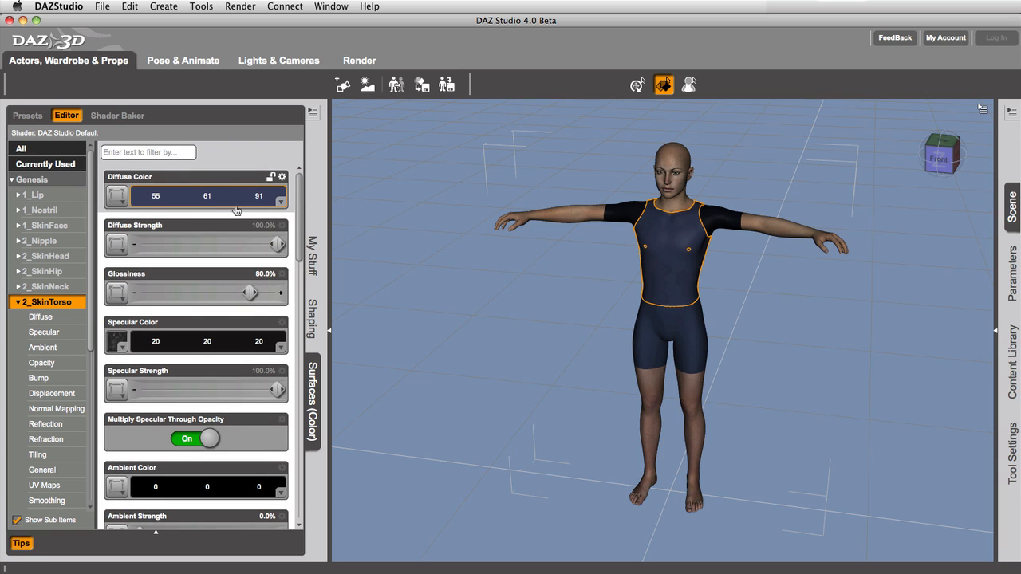
- Set the torso's Diffuse Color to the saved pink swatch, and undo the colour change
mouse_move(113, 353)
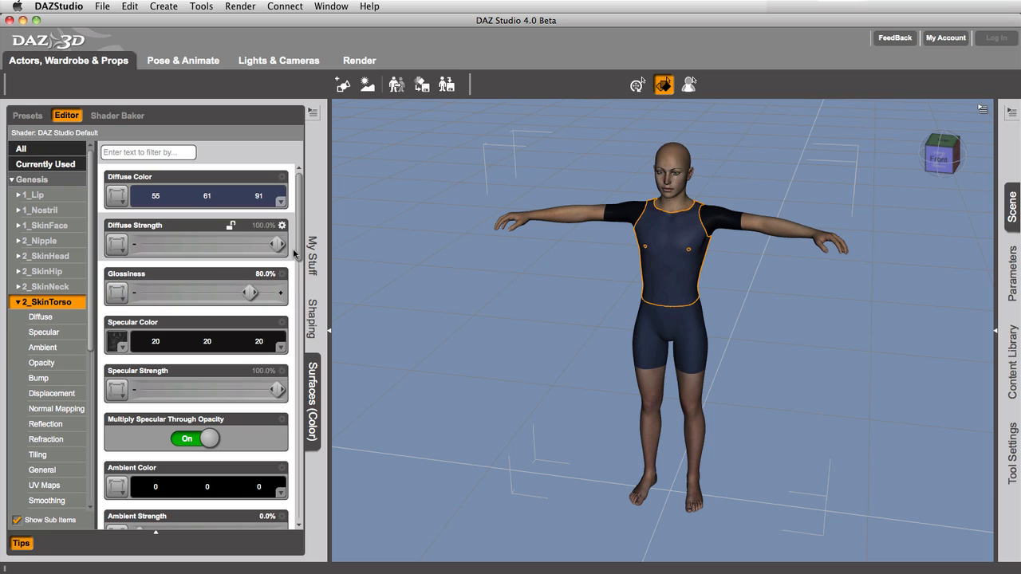
click(233, 200)
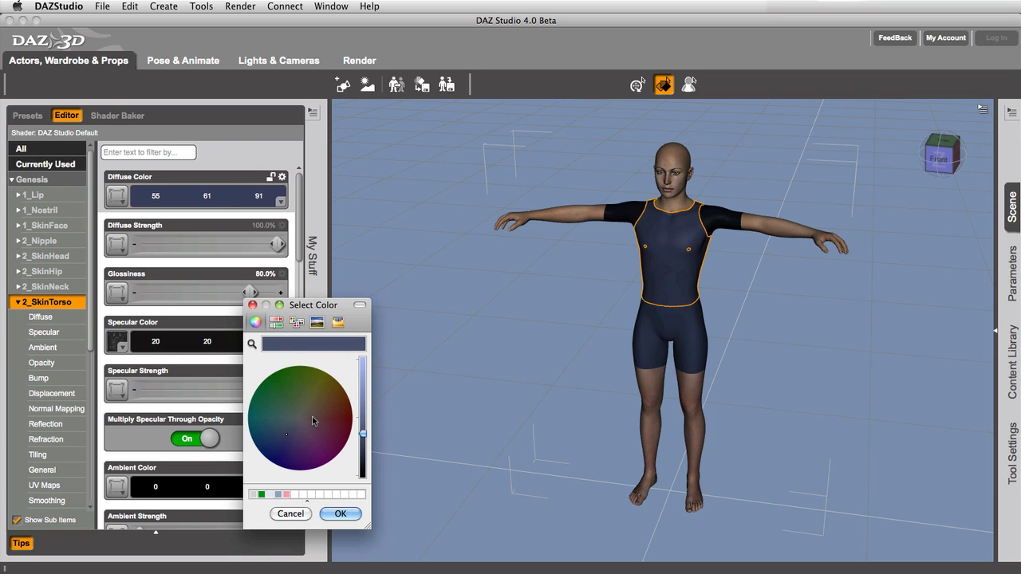
click(286, 495)
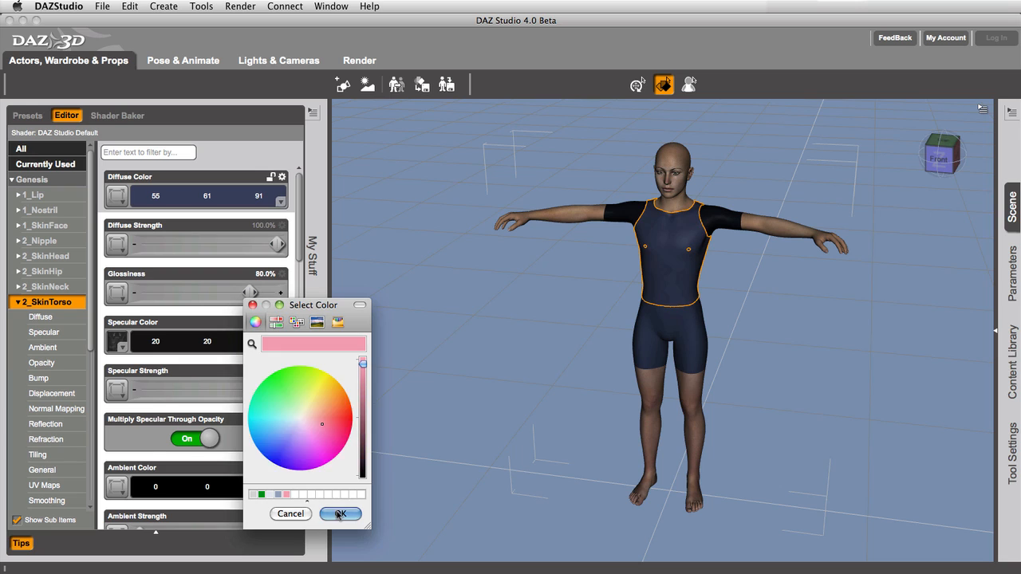
click(340, 514)
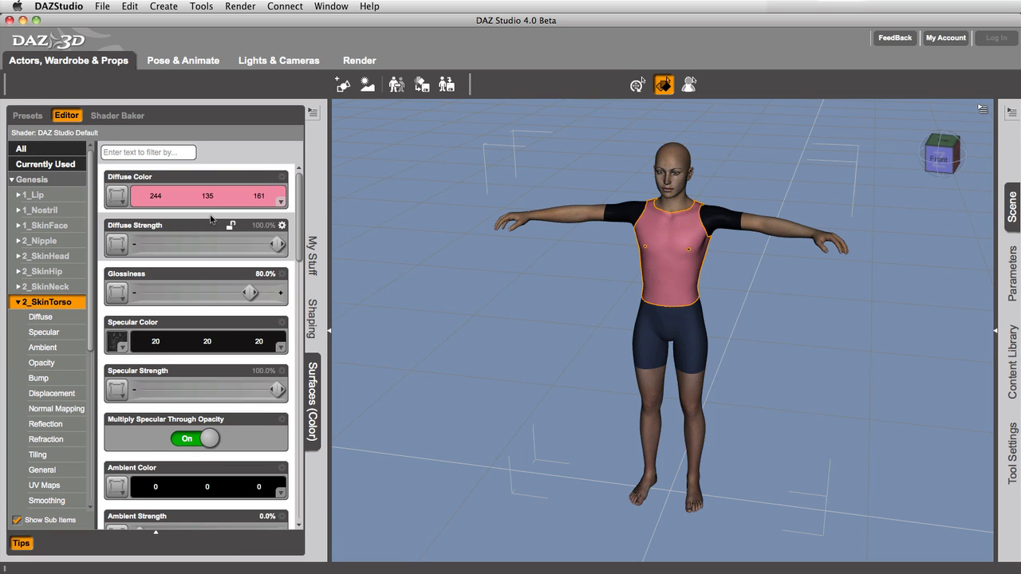
key(super+z)
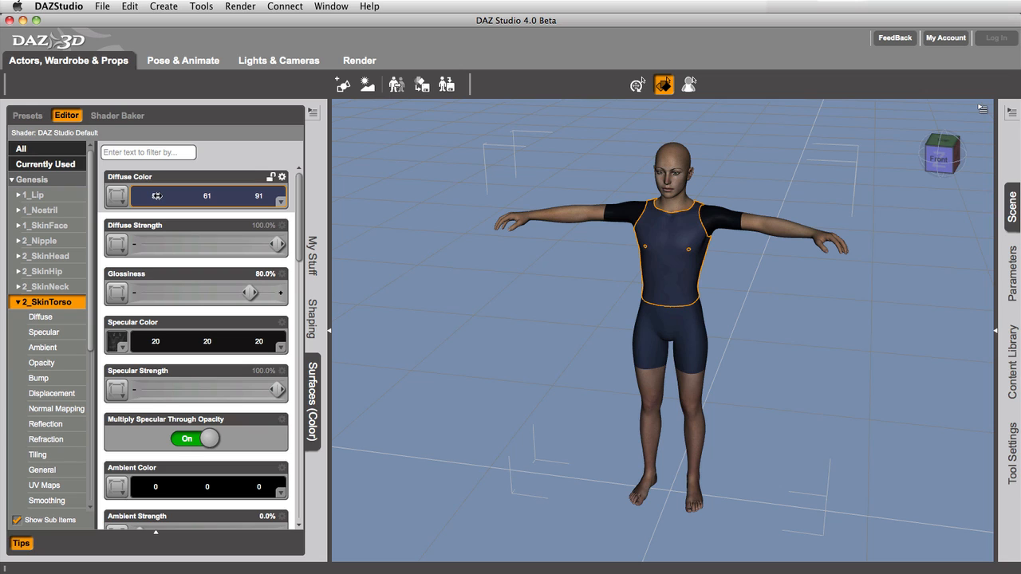
mouse_move(159, 195)
mouse_down()
mouse_move(141, 197)
mouse_move(223, 198)
mouse_move(150, 197)
mouse_up()
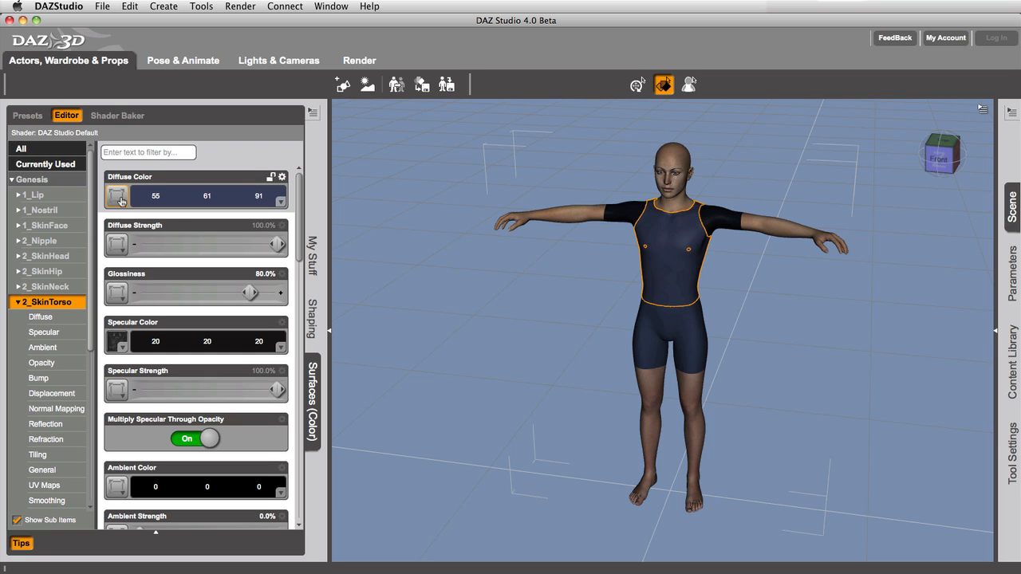
- Browse the image files available as a map for the torso's Specular Color without choosing one
click(121, 343)
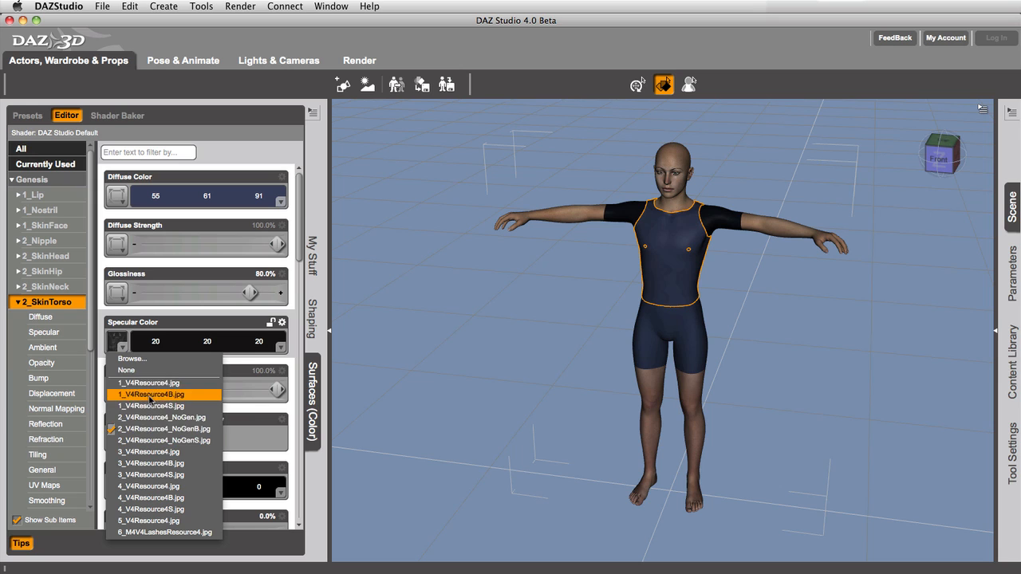
click(141, 362)
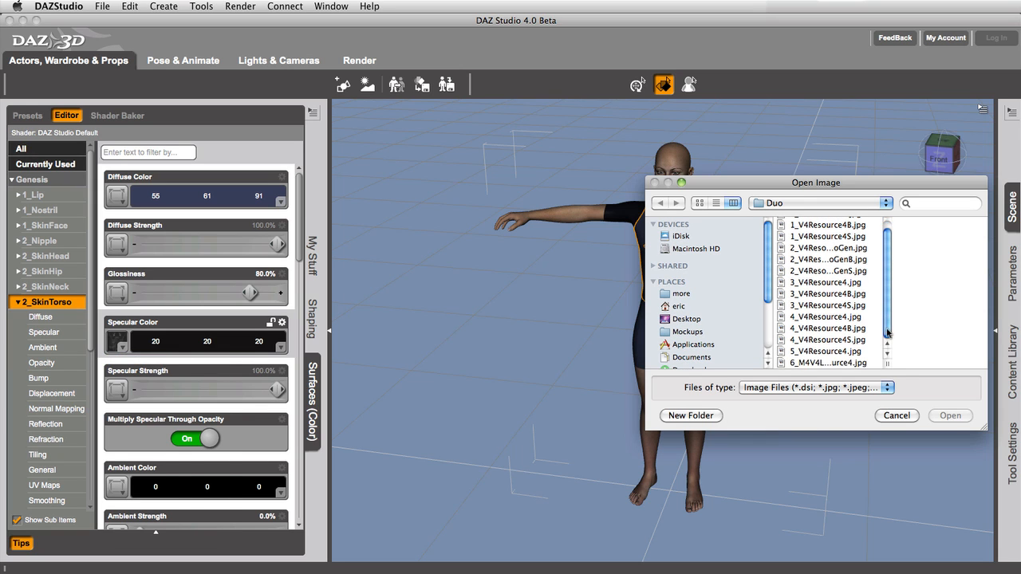
click(897, 416)
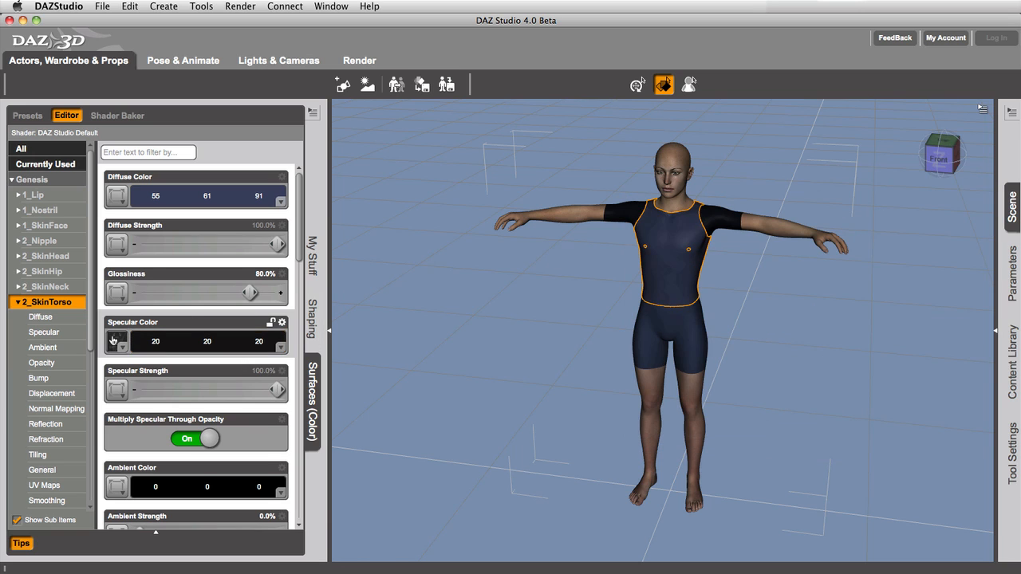
scroll(239, 247, down, 1)
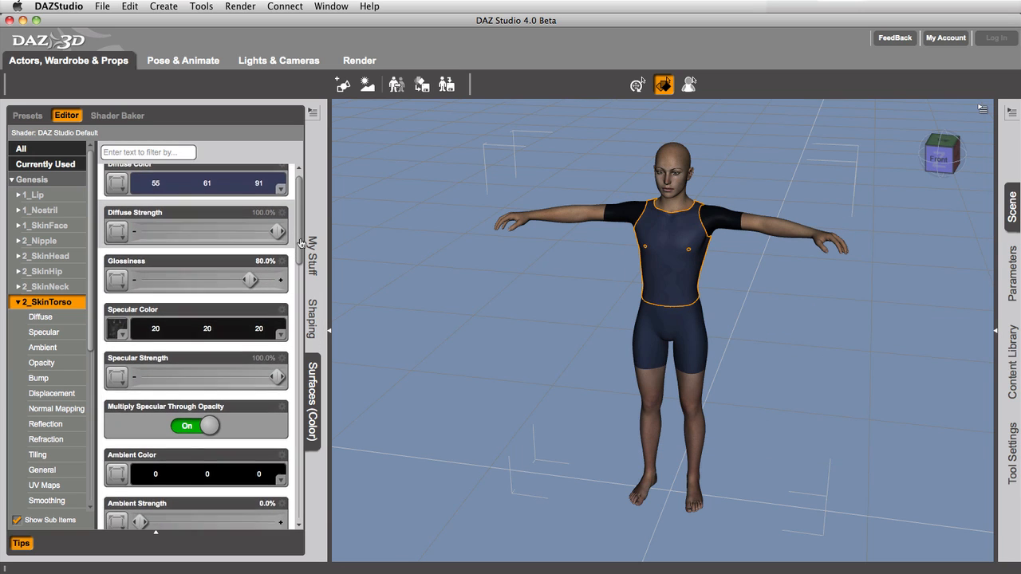
click(118, 272)
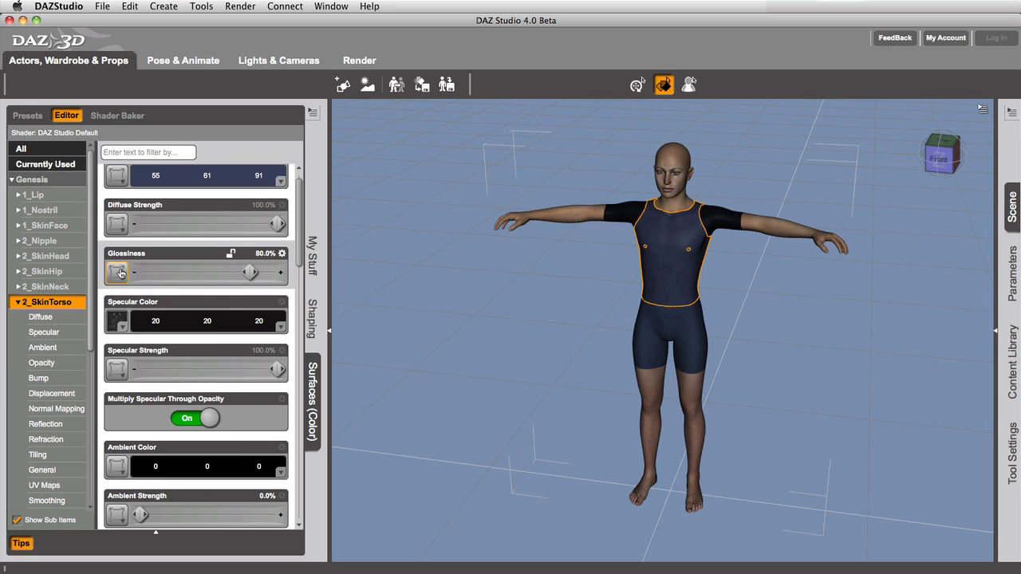
drag(301, 245, 266, 121)
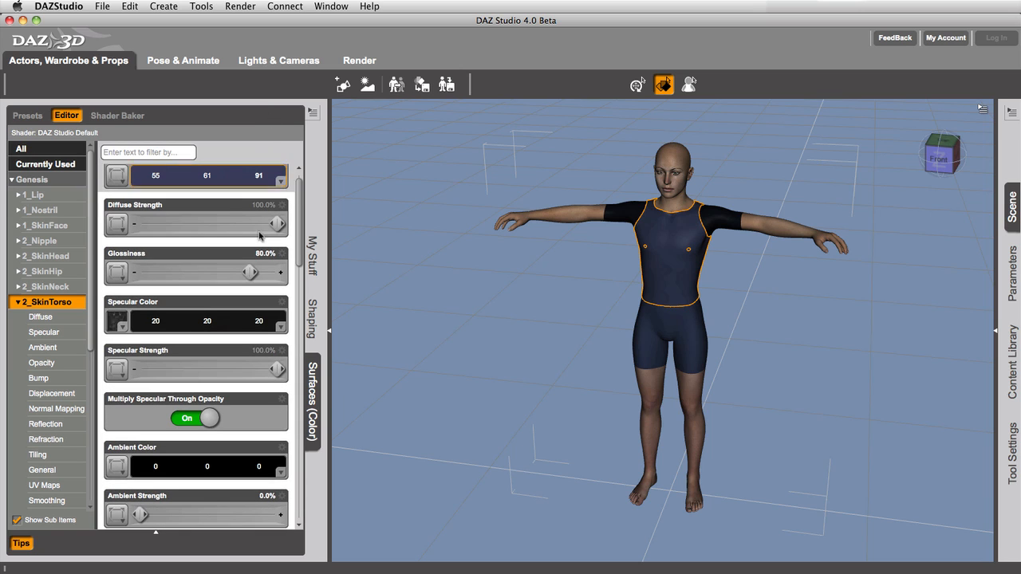
- Try the torso's Diffuse Strength at 19.5% and 5.6%, resetting it to 100% after each change
drag(275, 224, 160, 224)
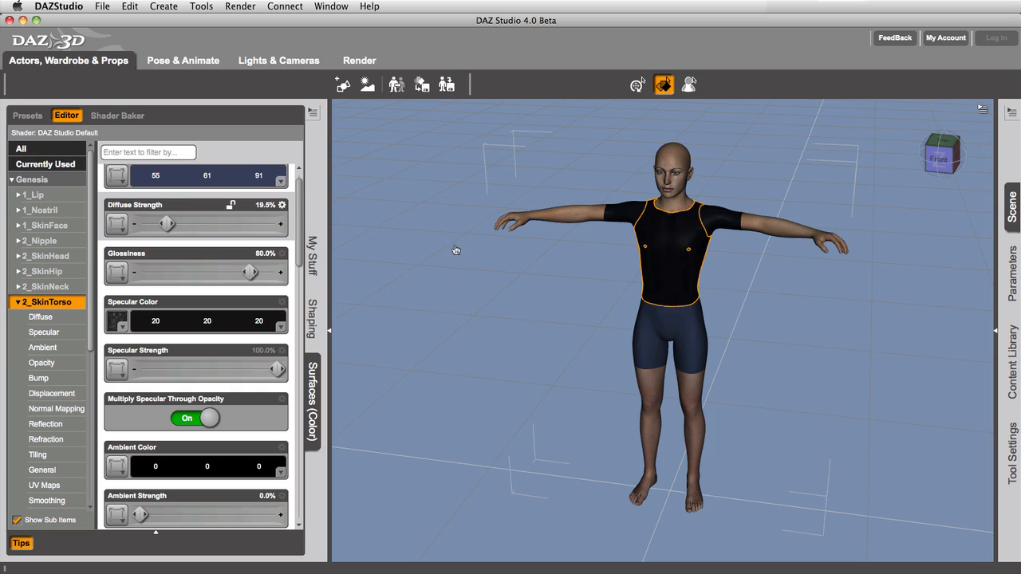
click(282, 206)
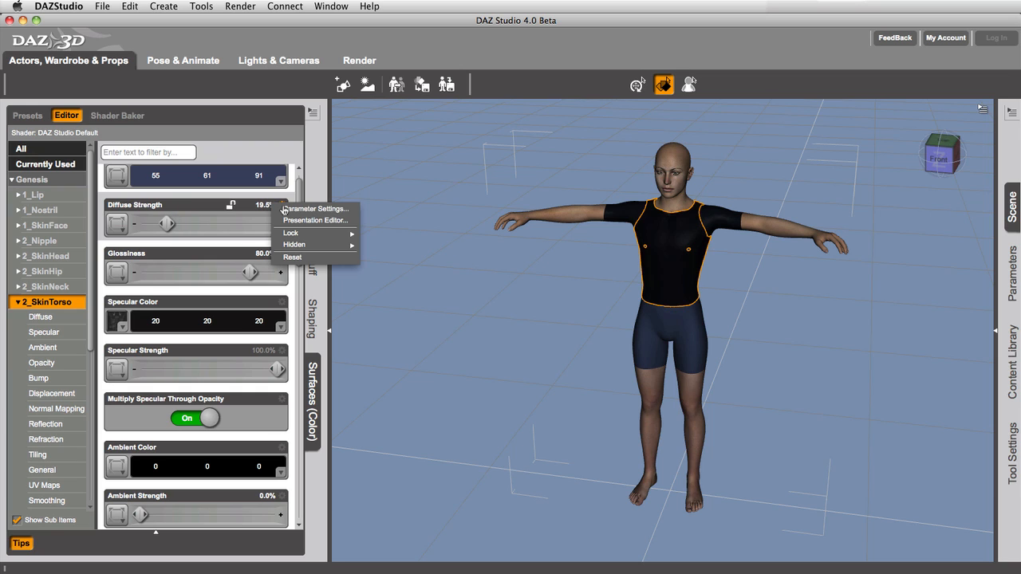
click(292, 258)
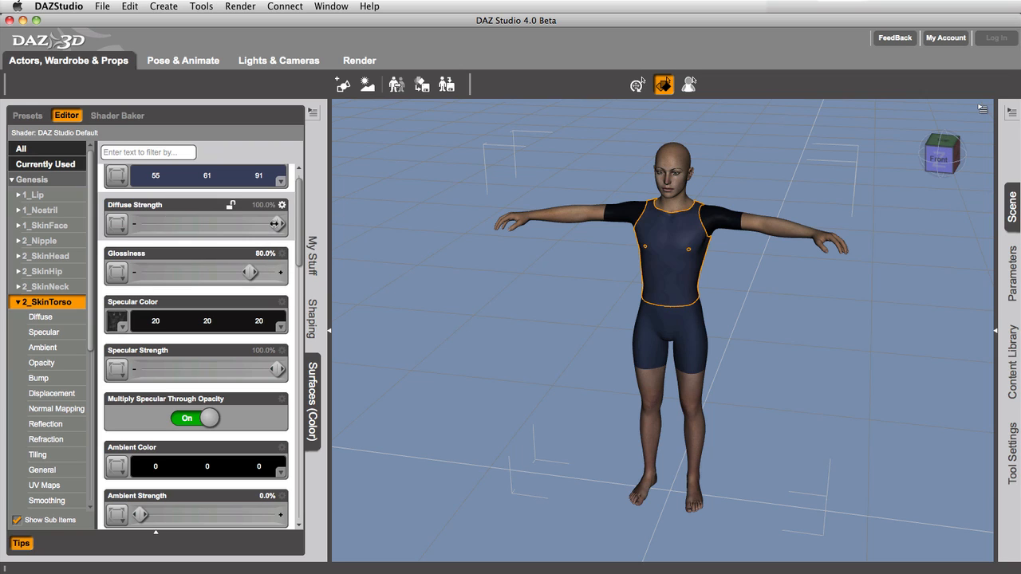
drag(276, 225, 147, 225)
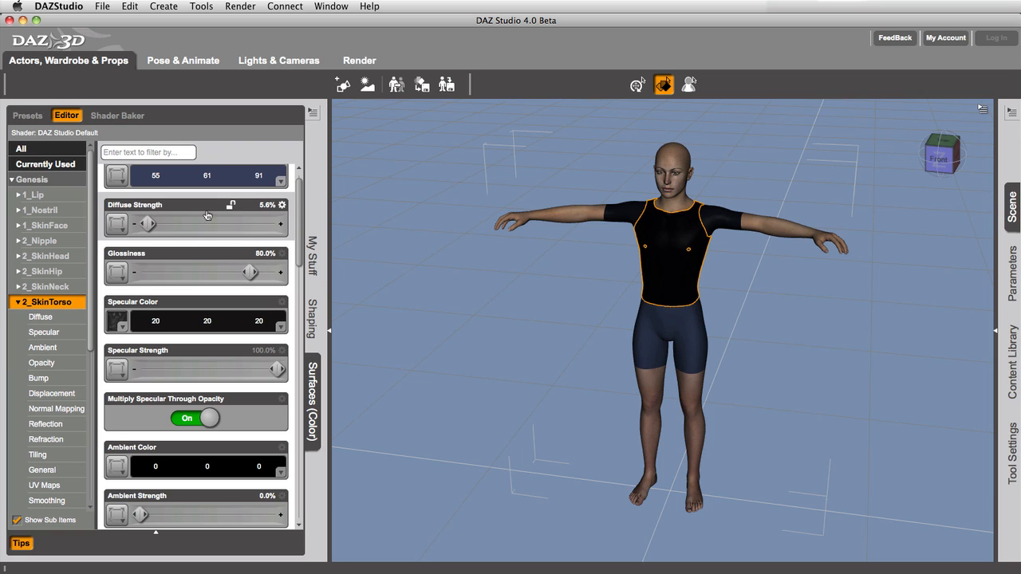
alt+click(209, 225)
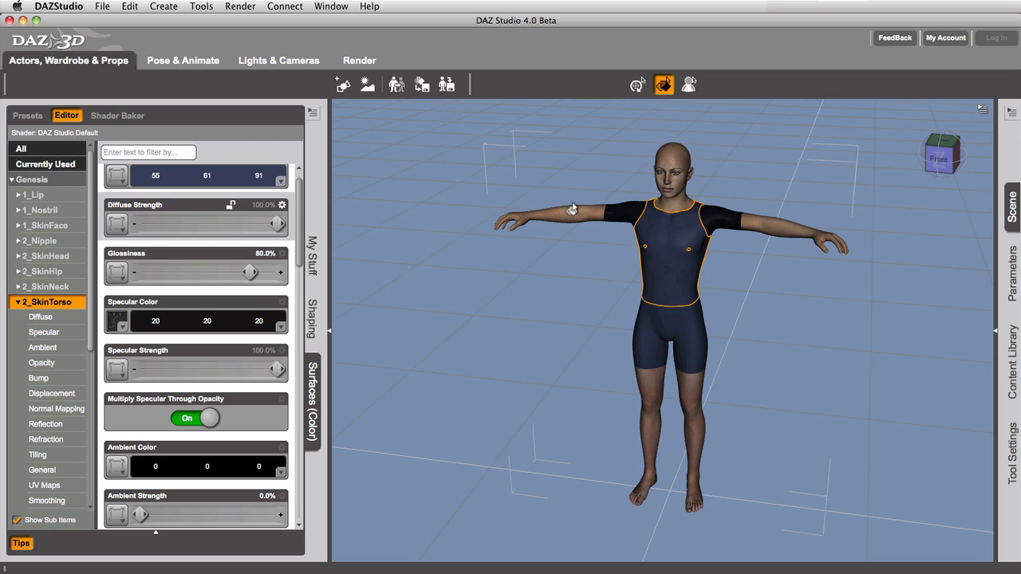
- Add the 2_Nipple and 2_SkinHip surfaces to the torso selection and set their shared Diffuse Color to green (58, 154, 17)
ctrl+click(689, 257)
ctrl+click(684, 338)
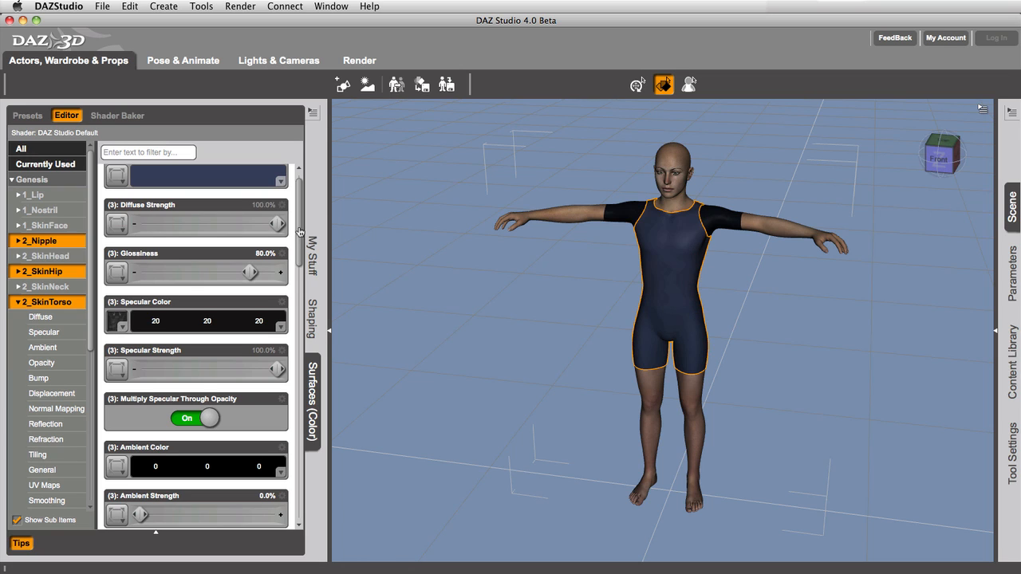
scroll(300, 232, up, 1)
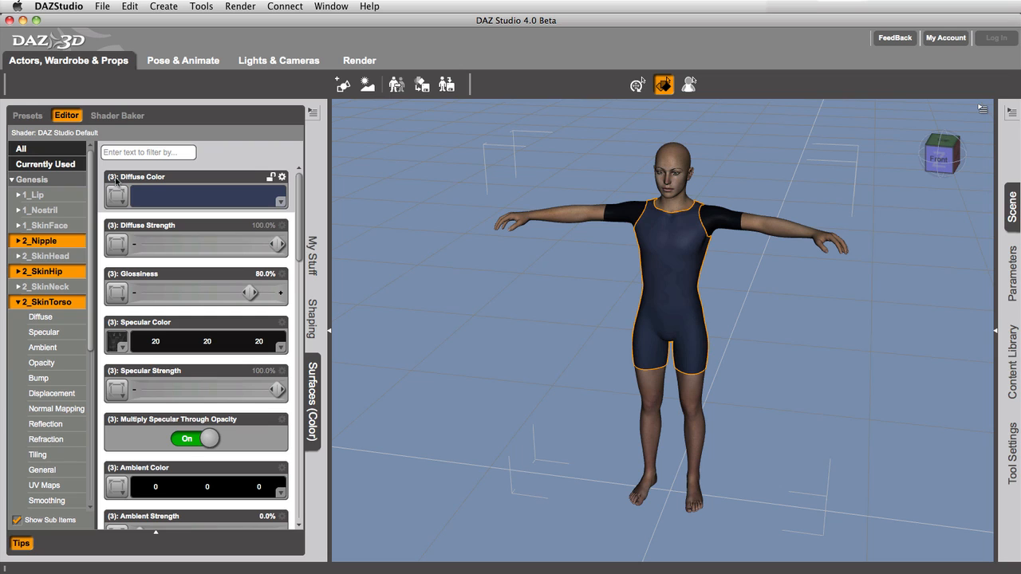
click(230, 197)
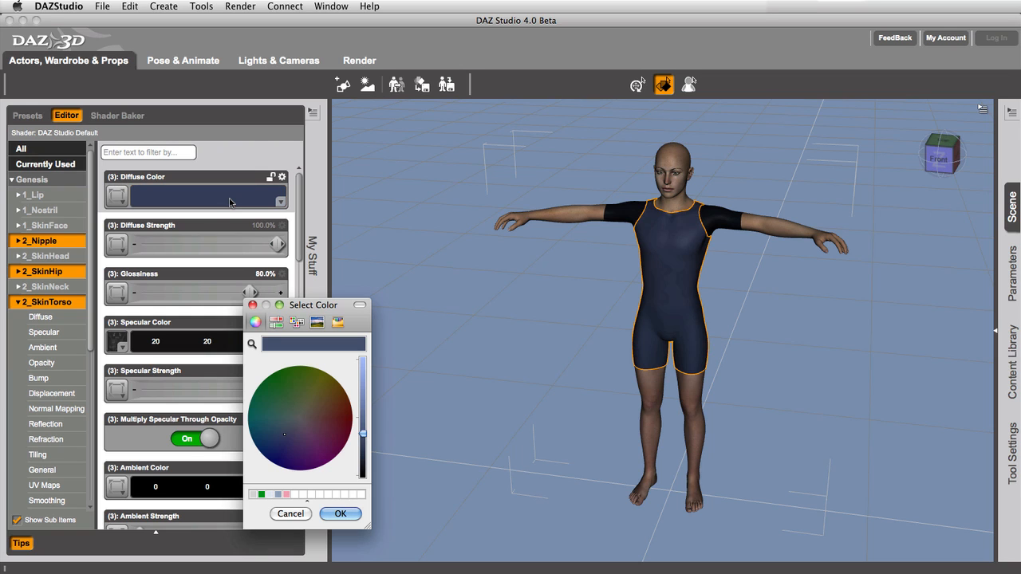
click(290, 374)
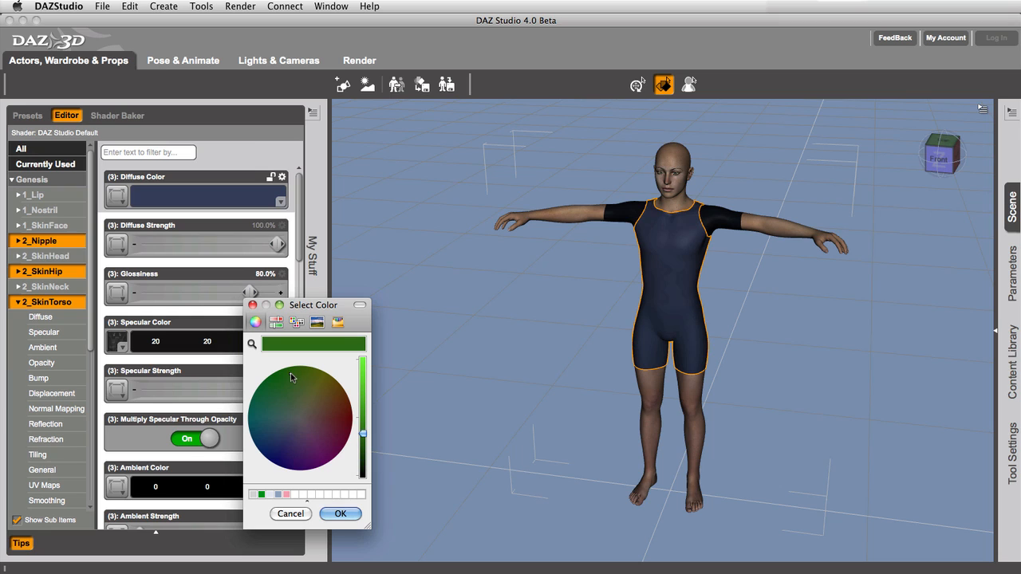
click(363, 411)
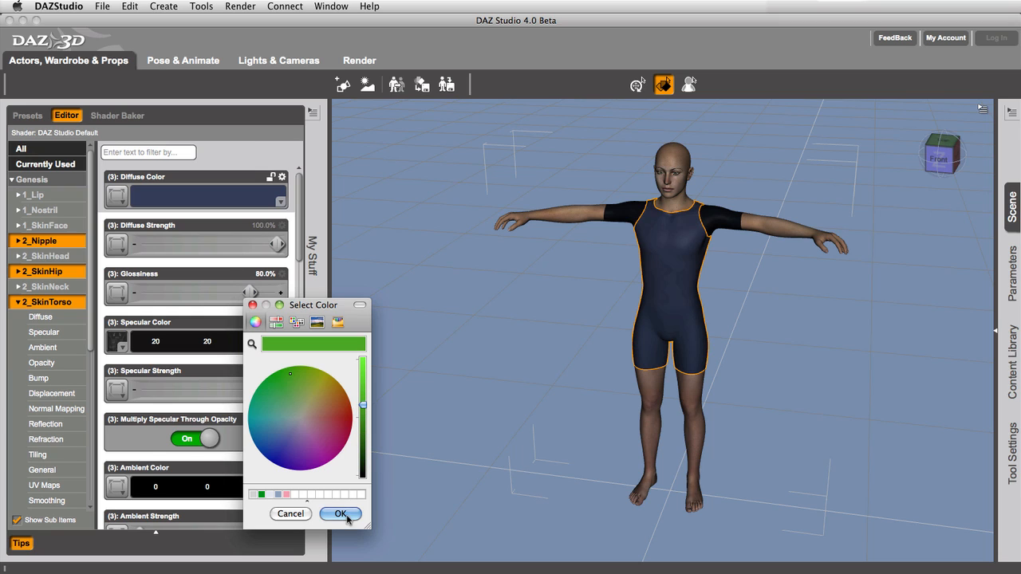
click(339, 513)
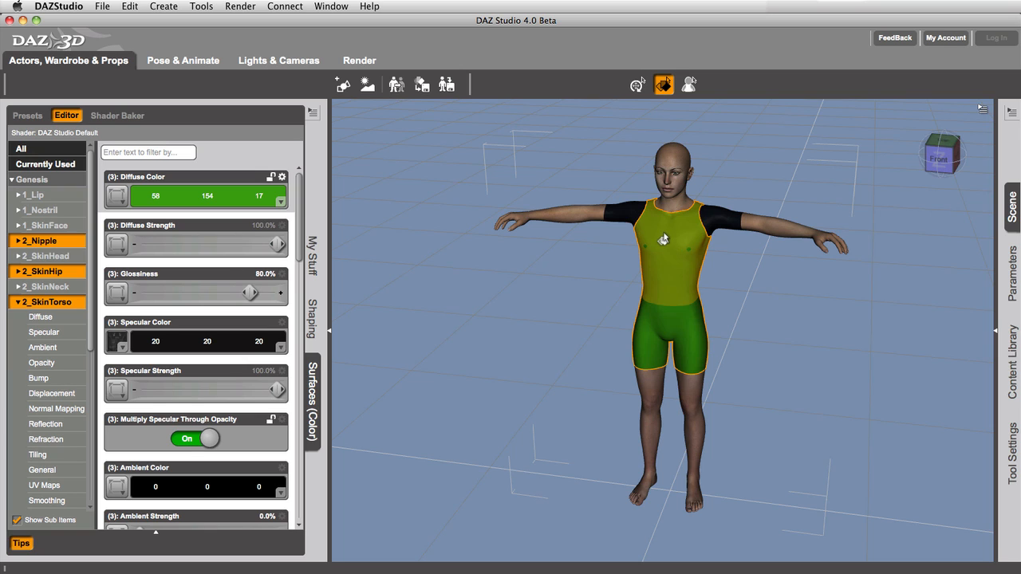
- Limit the torso's displayed properties to its Specular group and collapse the 2_SkinTorso entry
click(44, 333)
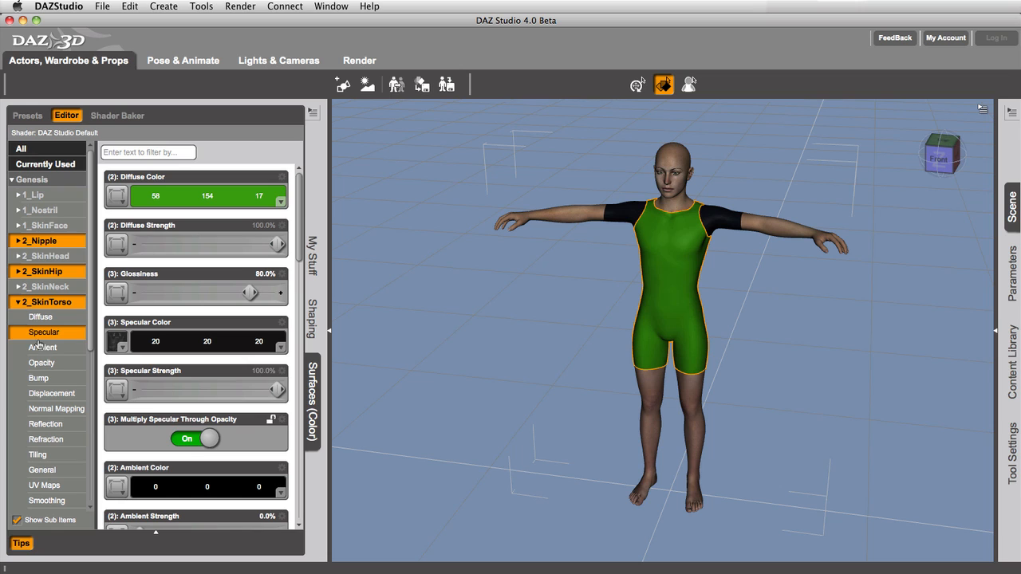
click(17, 306)
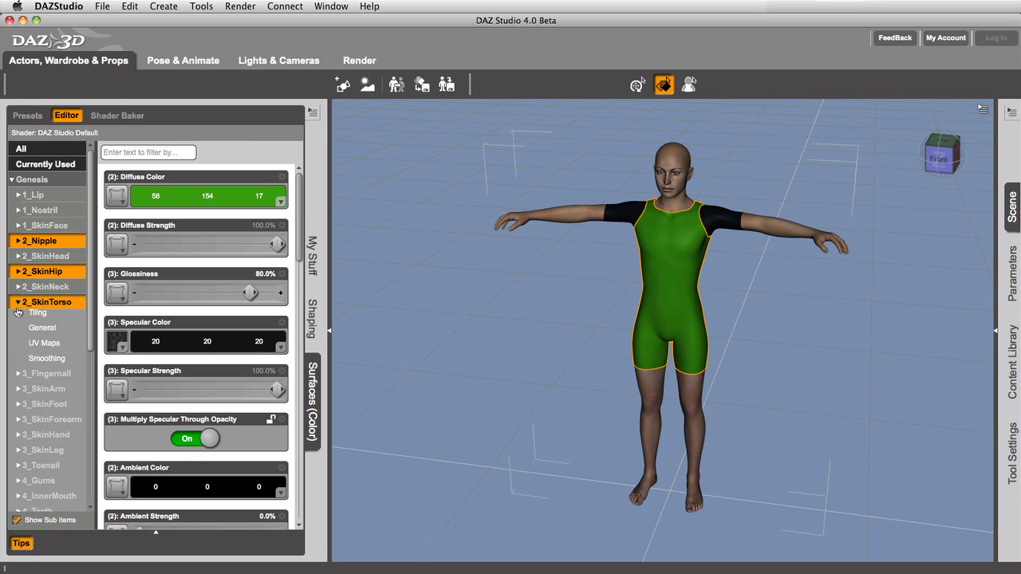
- Add the 3_SkinArm, 3_SkinFoot, 3_SkinForearm, 3_SkinHand and 3_SkinLeg surfaces to the current selection
click(43, 333)
click(46, 349)
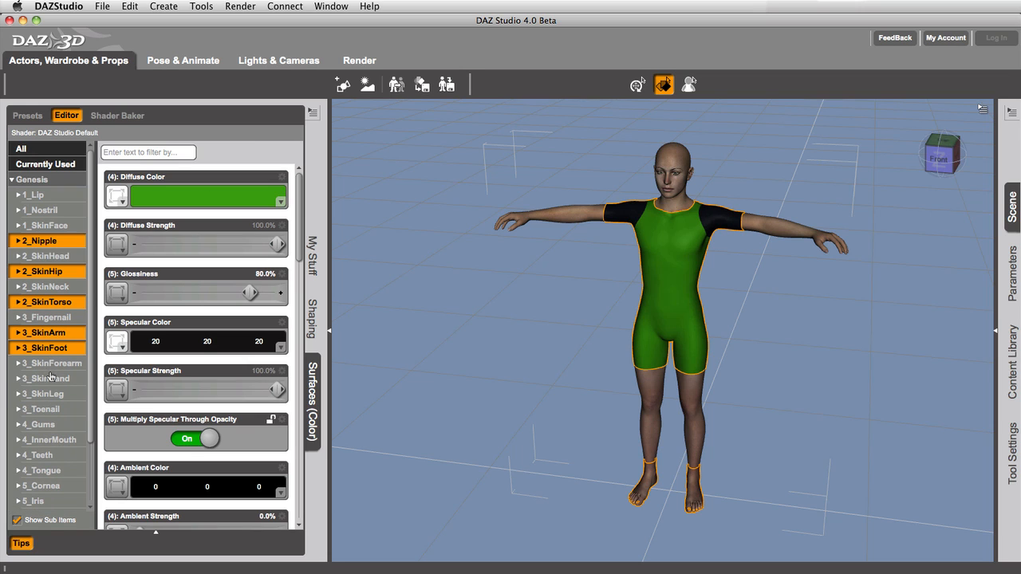
click(50, 378)
click(50, 364)
click(50, 394)
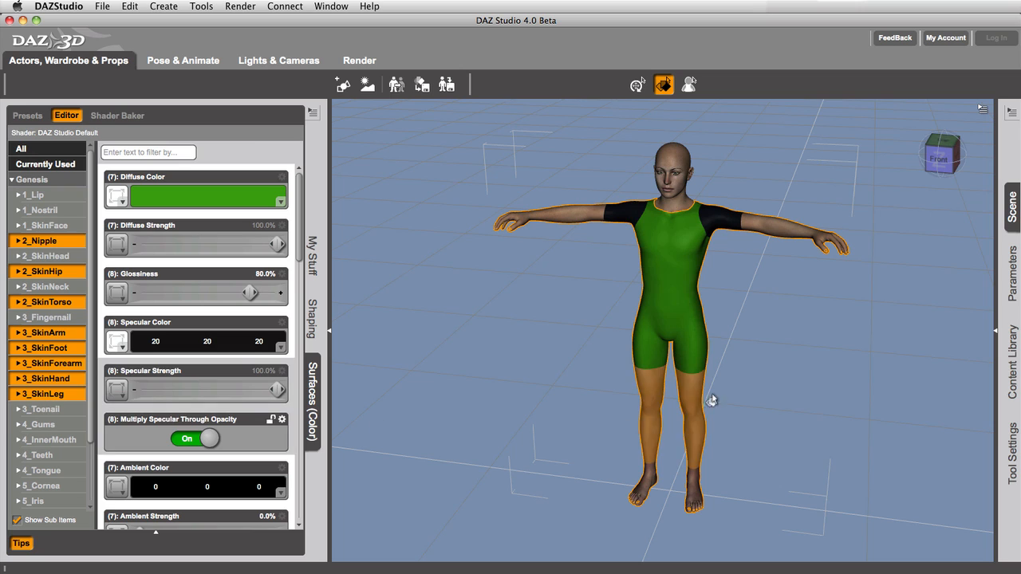
click(37, 409)
click(41, 425)
click(41, 424)
click(40, 409)
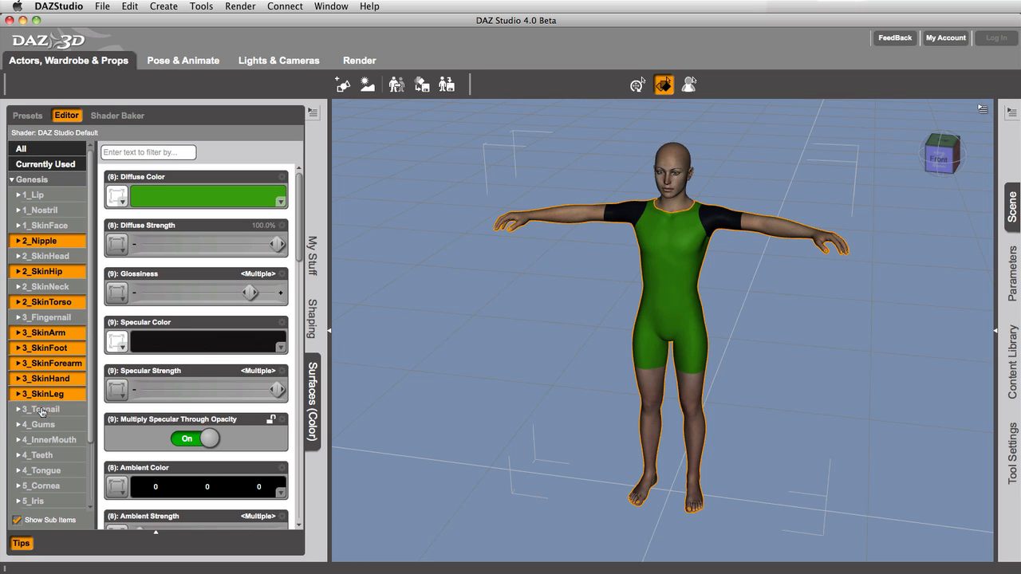
- Remove the leg, hand, forearm, foot, arm, nipple and hip surfaces from the selection, keeping only 2_SkinTorso
click(44, 394)
click(45, 378)
click(46, 363)
click(48, 347)
click(46, 333)
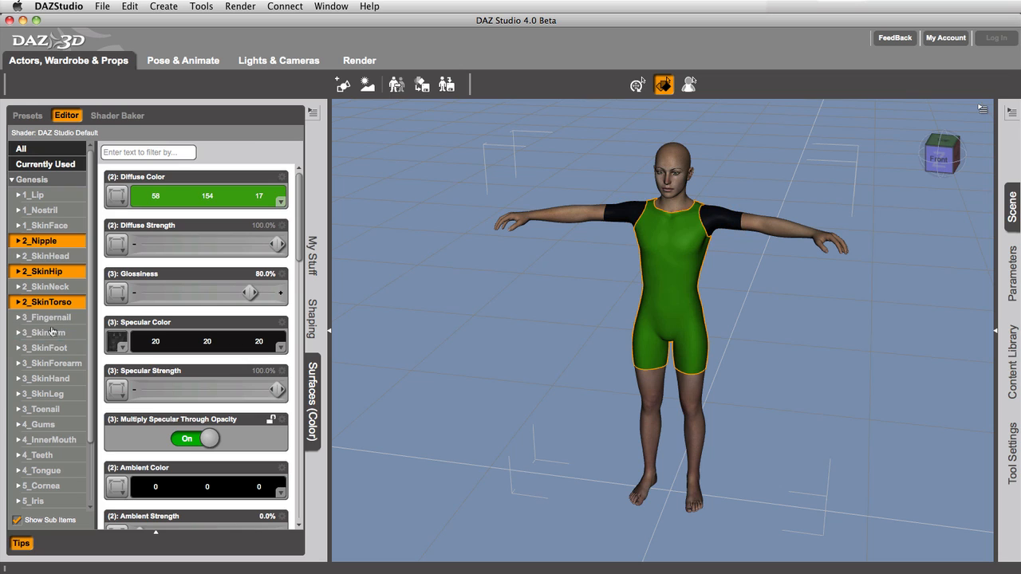
click(46, 241)
click(44, 271)
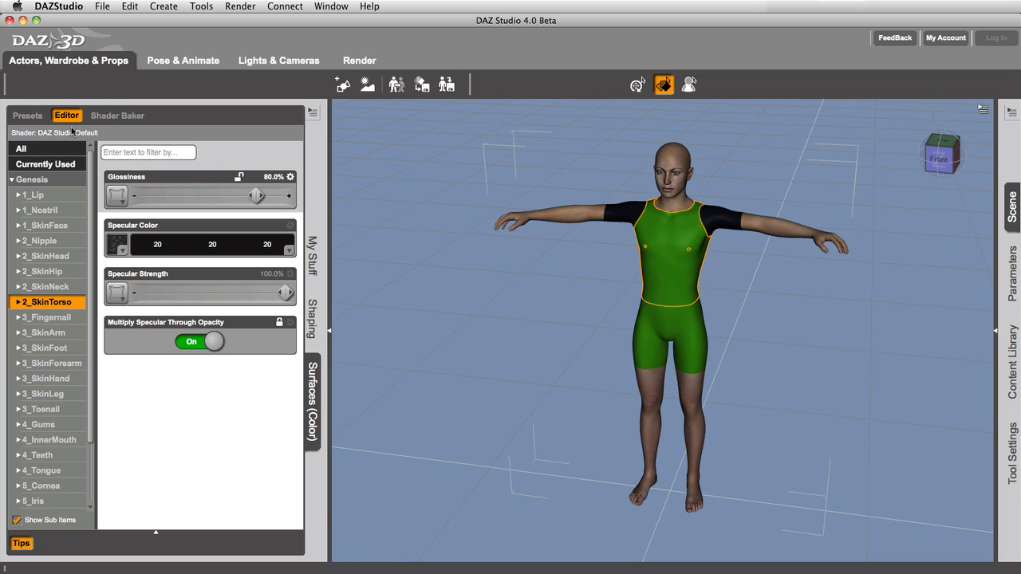
- Try the Genesis material presets on the figure, applying WetSuitRed, WetSuitBlue and WetSuitRed again
click(28, 116)
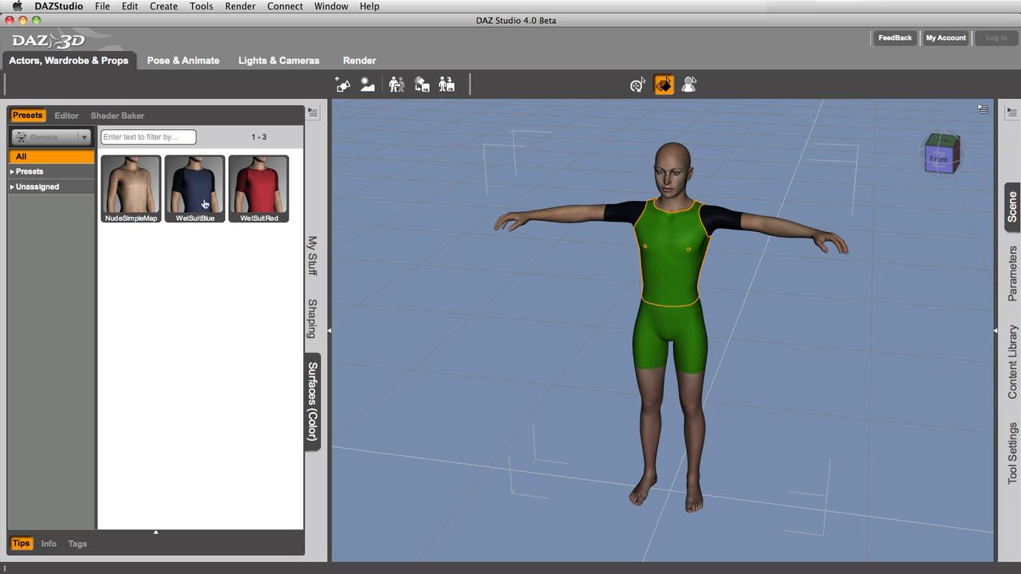
double_click(258, 207)
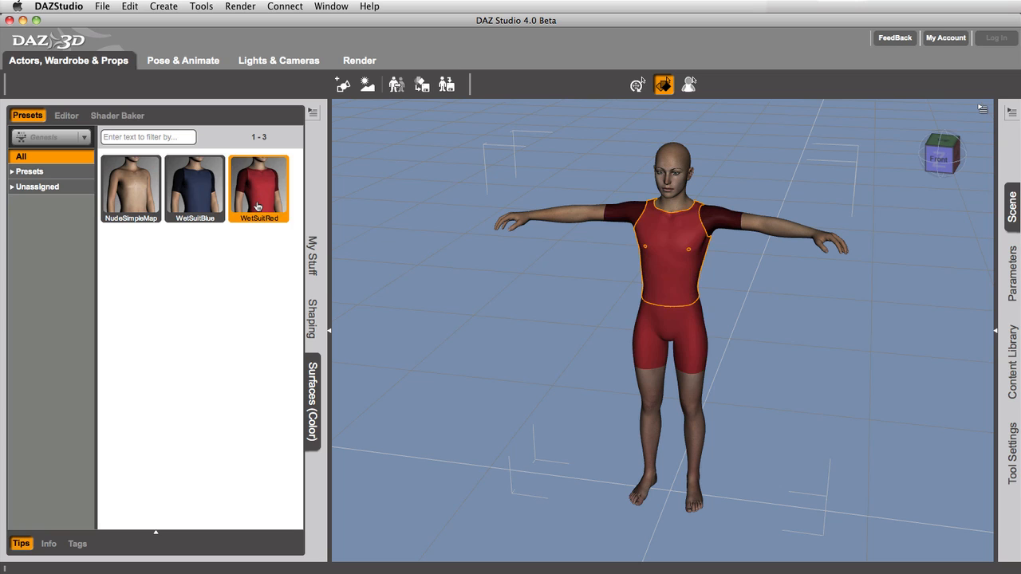
double_click(203, 206)
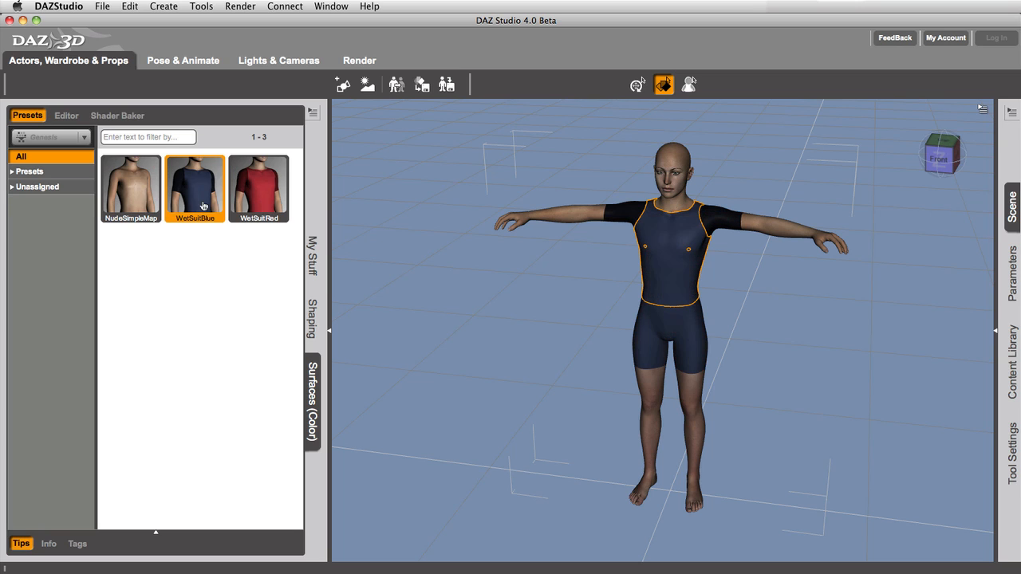
double_click(237, 207)
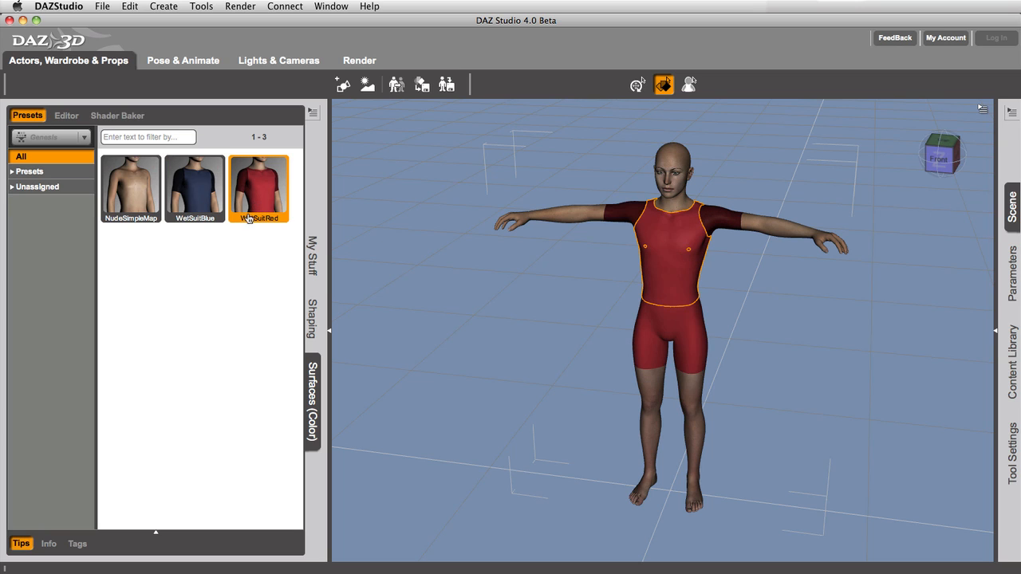
- Activate the Universal tool, try selecting individual body parts on the figure's chest and abdomen, and select the whole Genesis figure
click(638, 86)
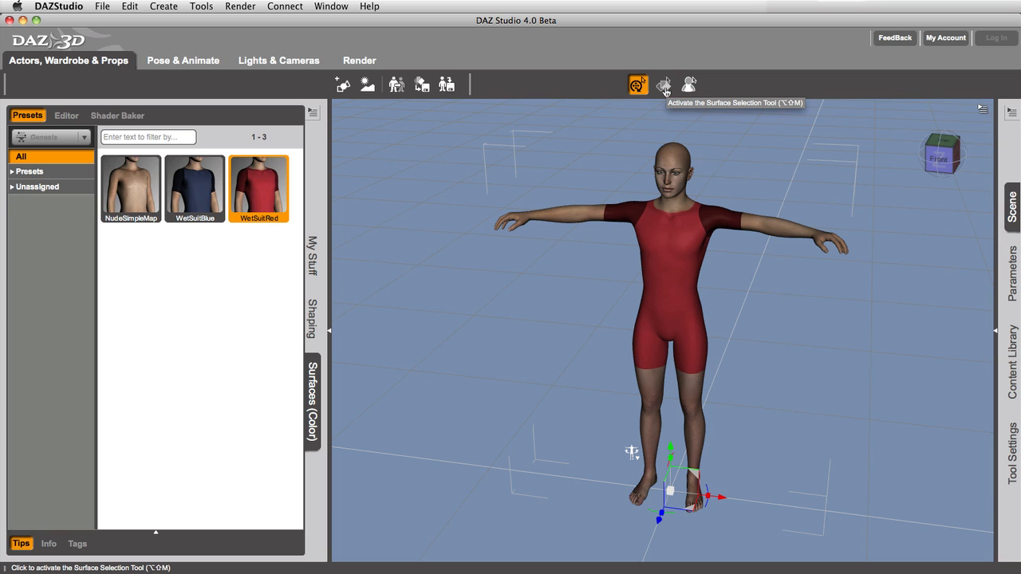
click(649, 254)
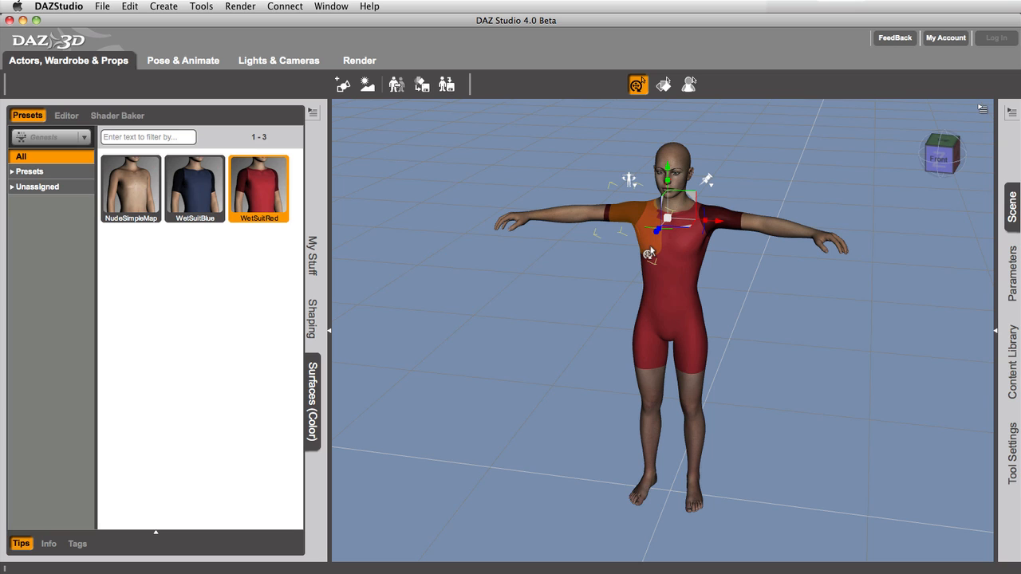
click(661, 273)
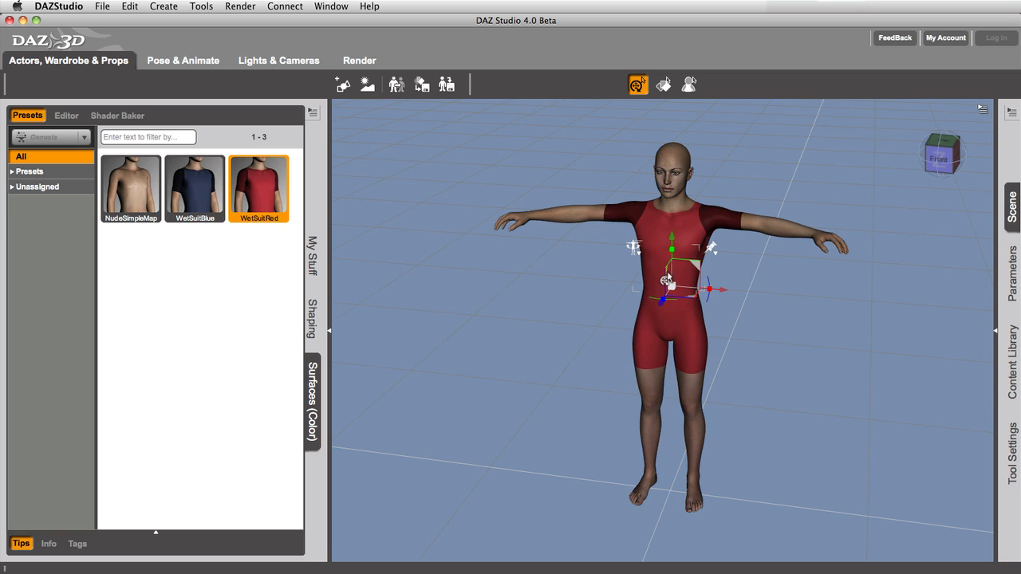
click(696, 219)
click(684, 242)
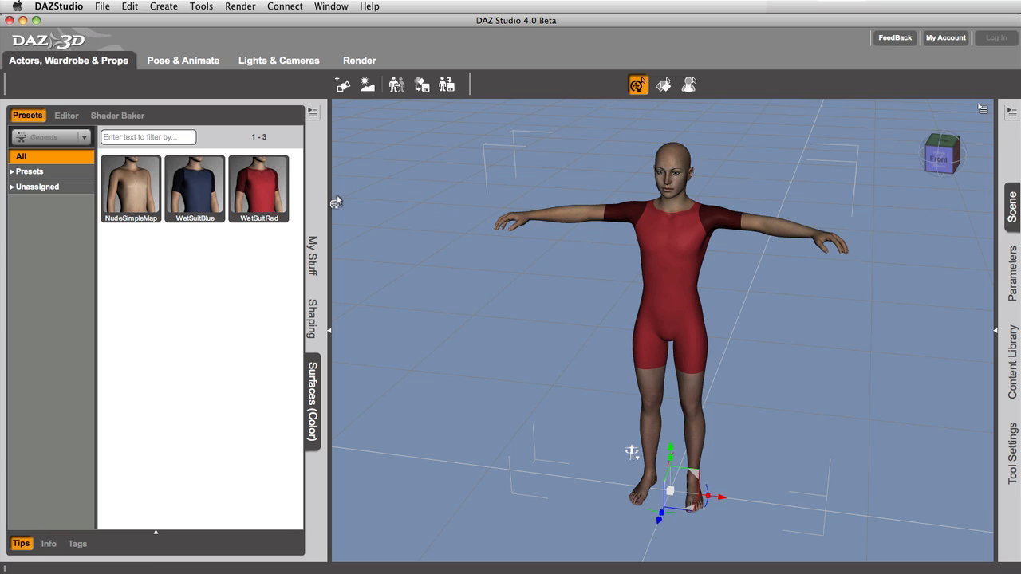
- Apply the WetSuitBlue preset to the figure, and undo the wetsuit presets back to the green suit
double_click(205, 194)
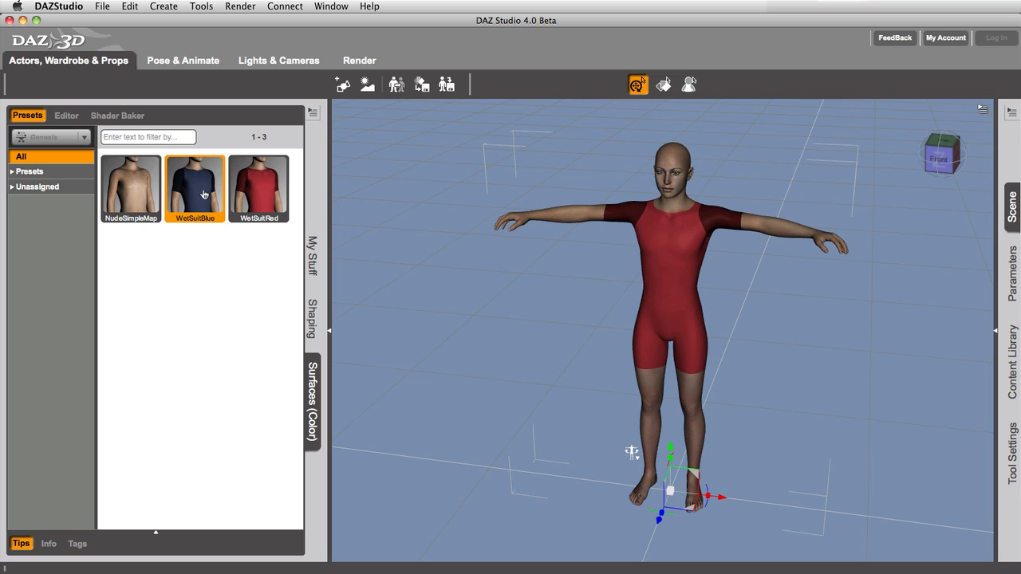
key(super+z)
key(super+z)
key(super+z)
key(super+z)
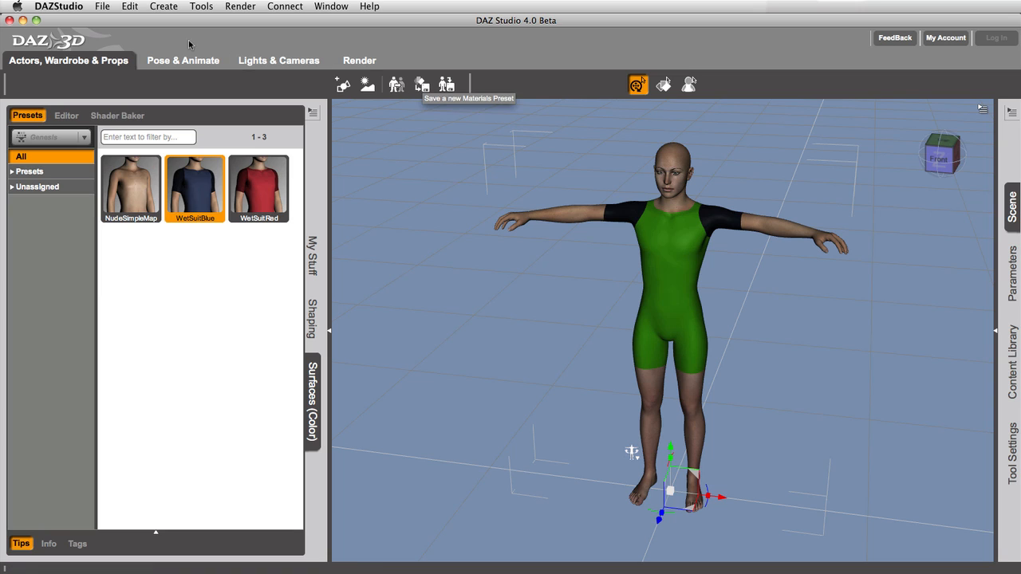
- Save the figure's surfaces as a materials preset named WetSuitGreen in the Materials folder, with Record All enabled
click(103, 7)
mouse_move(117, 84)
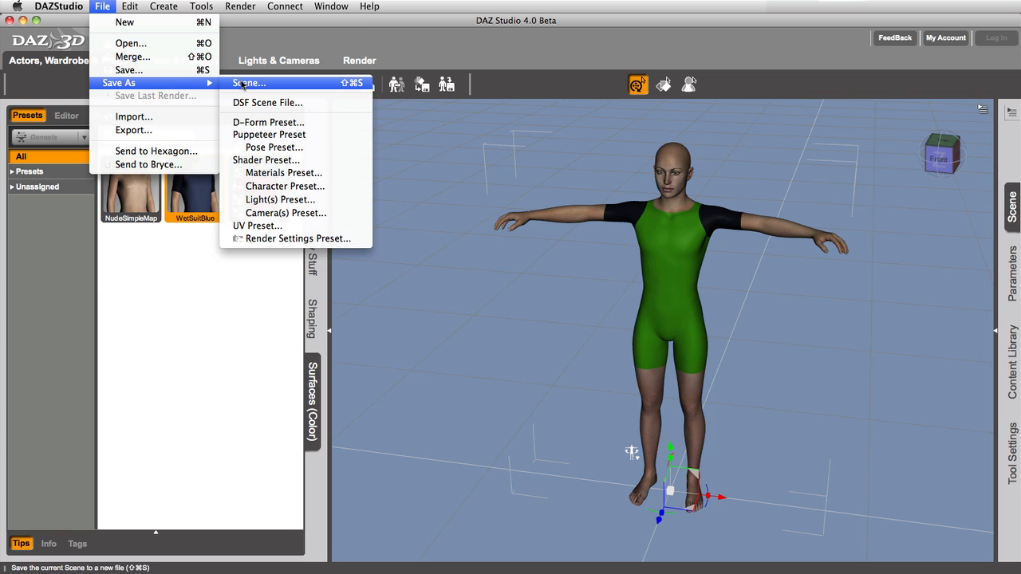
click(283, 173)
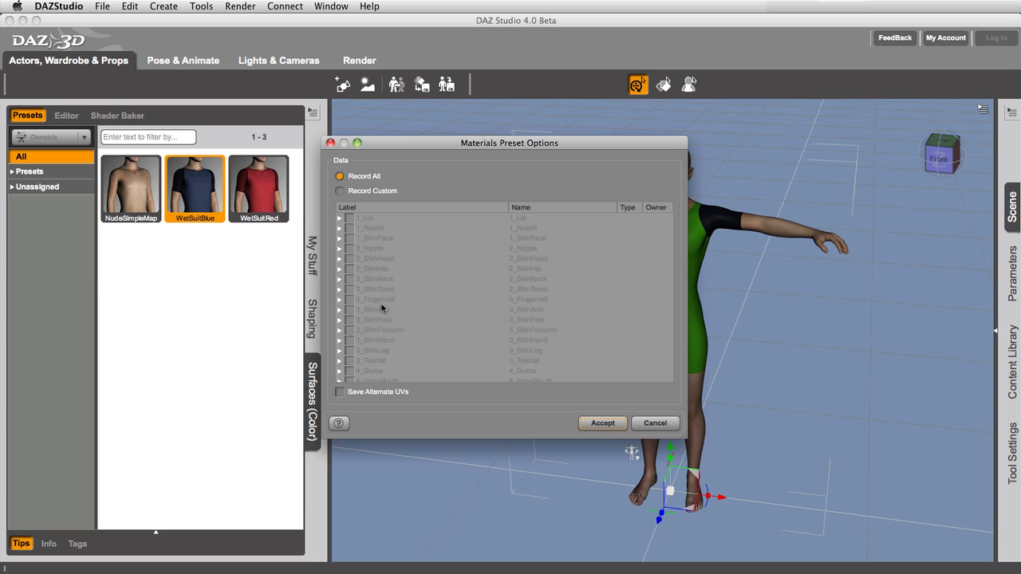
click(602, 422)
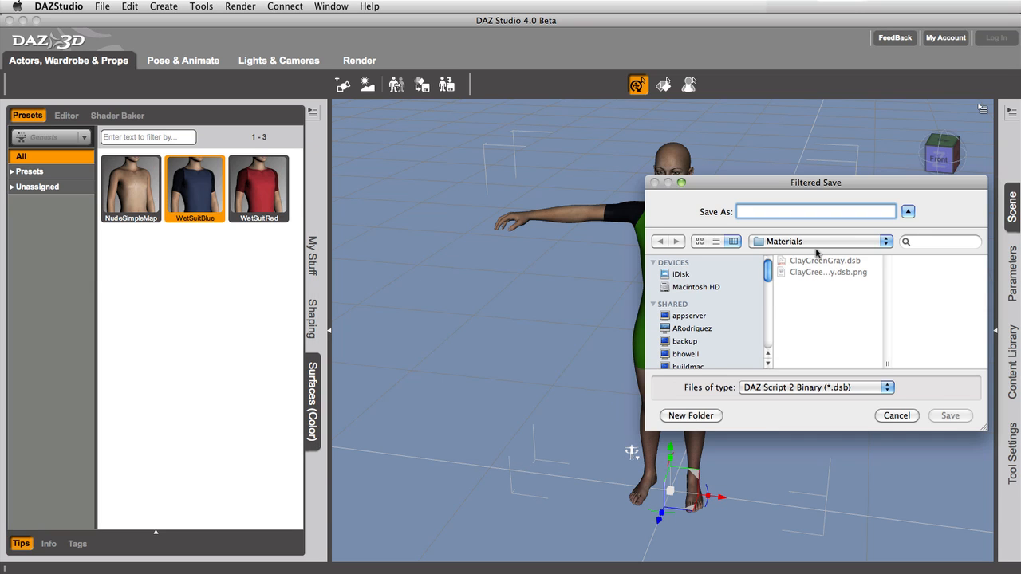
click(810, 241)
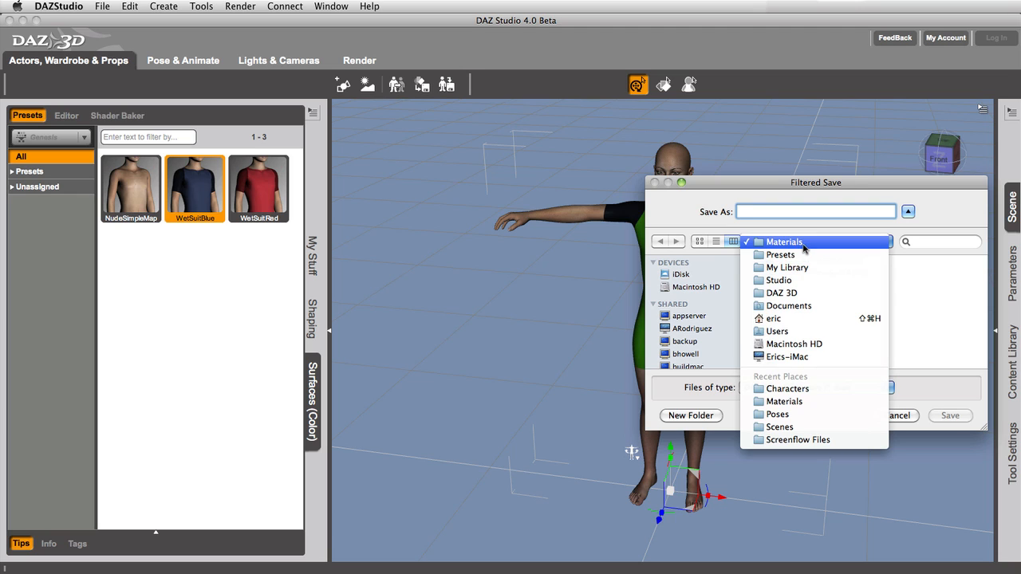
click(806, 241)
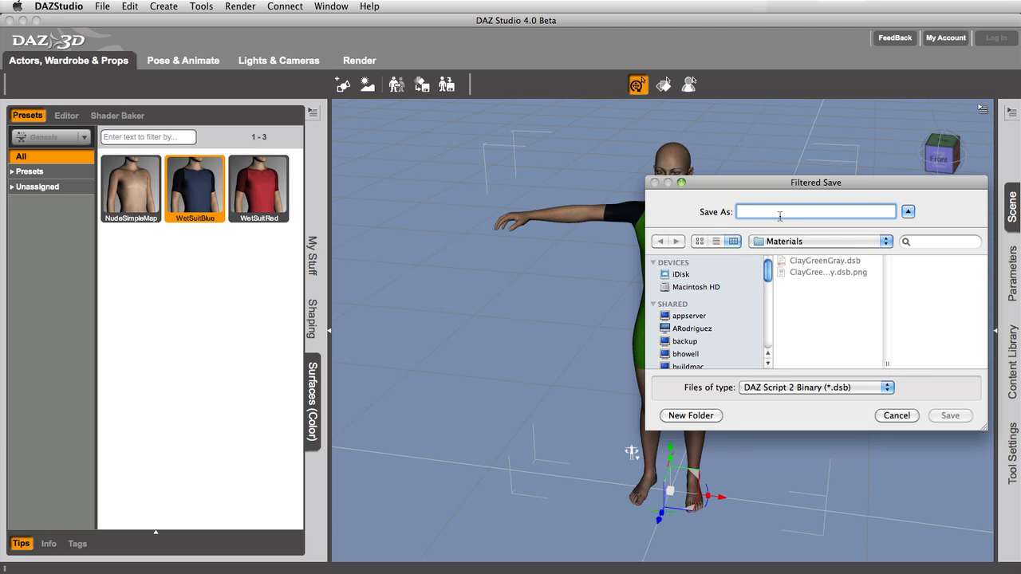
text(Wet)
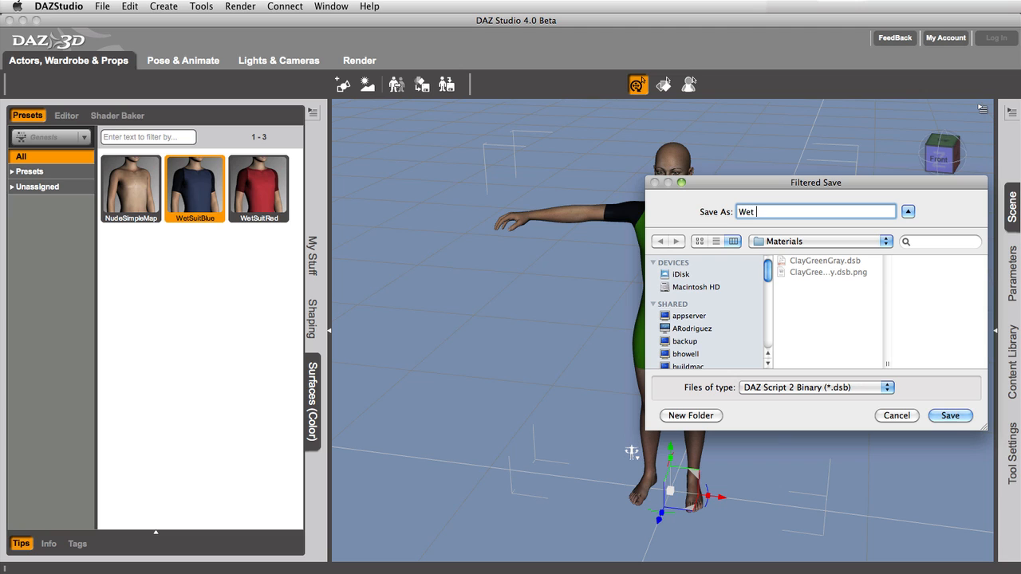
text(SuitGreen)
key(Return)
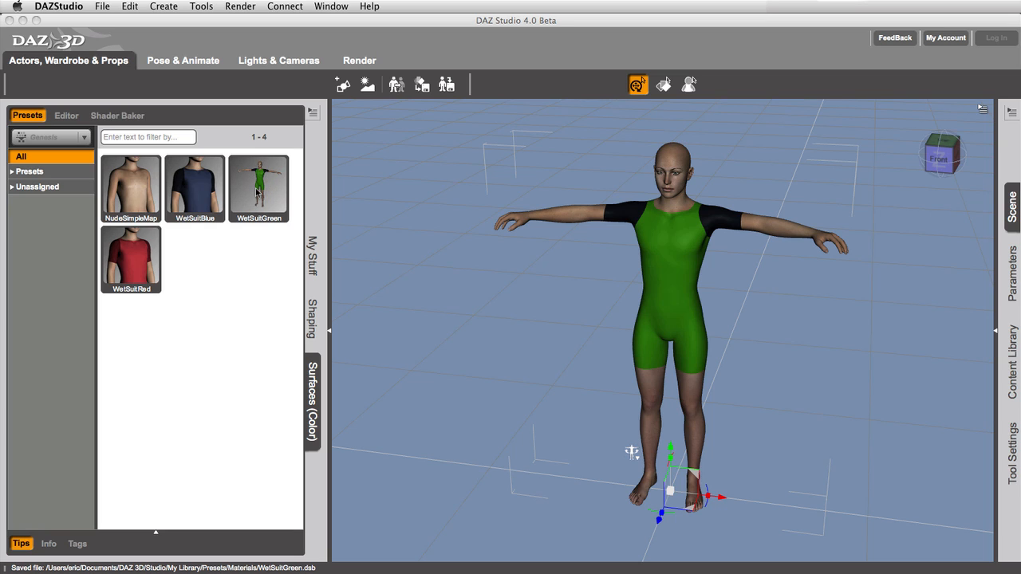
- Test the presets on the figure by applying WetSuitBlue, WetSuitGreen and WetSuitRed, finishing with WetSuitGreen
double_click(192, 198)
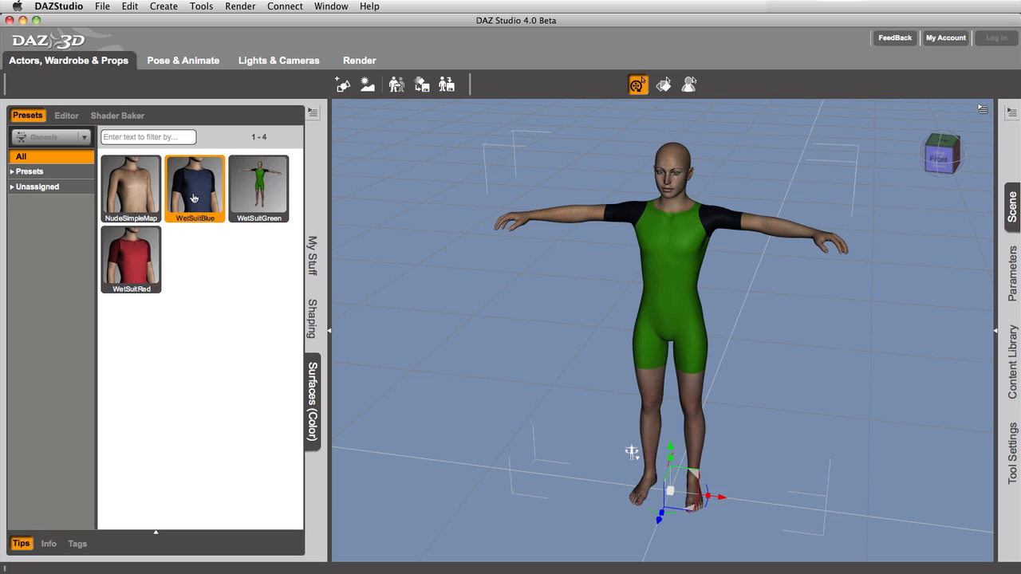
double_click(250, 198)
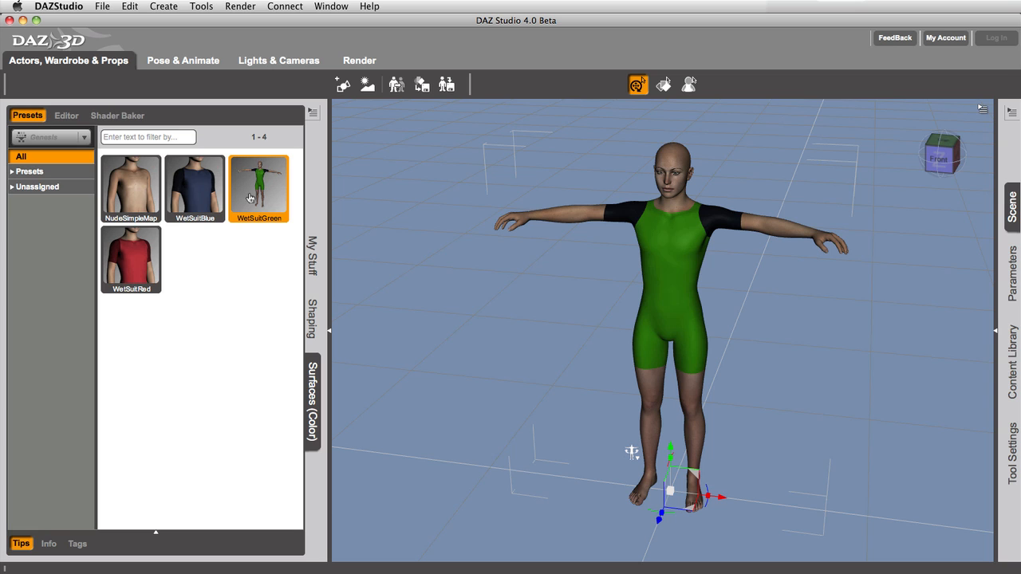
double_click(134, 266)
double_click(260, 200)
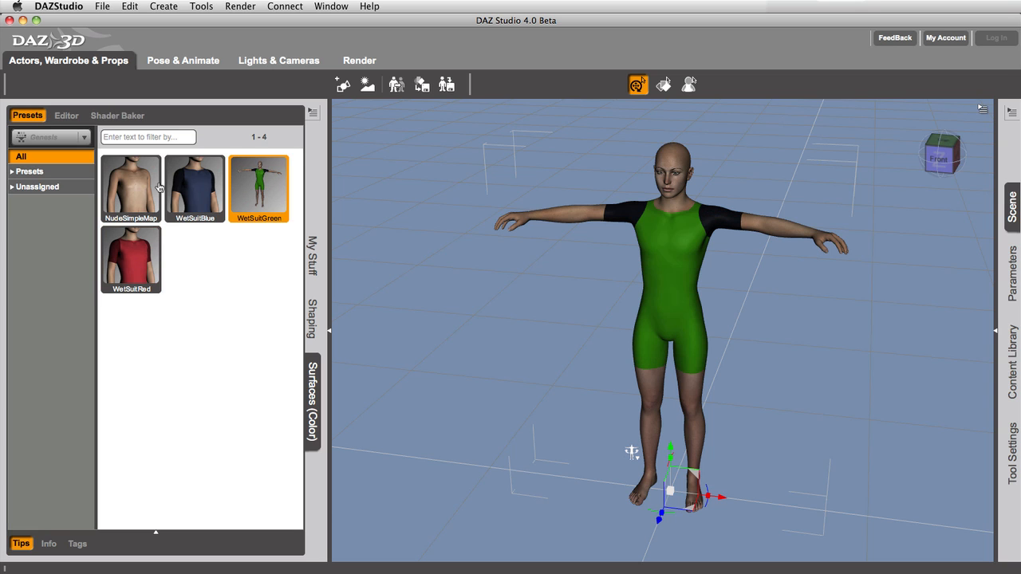